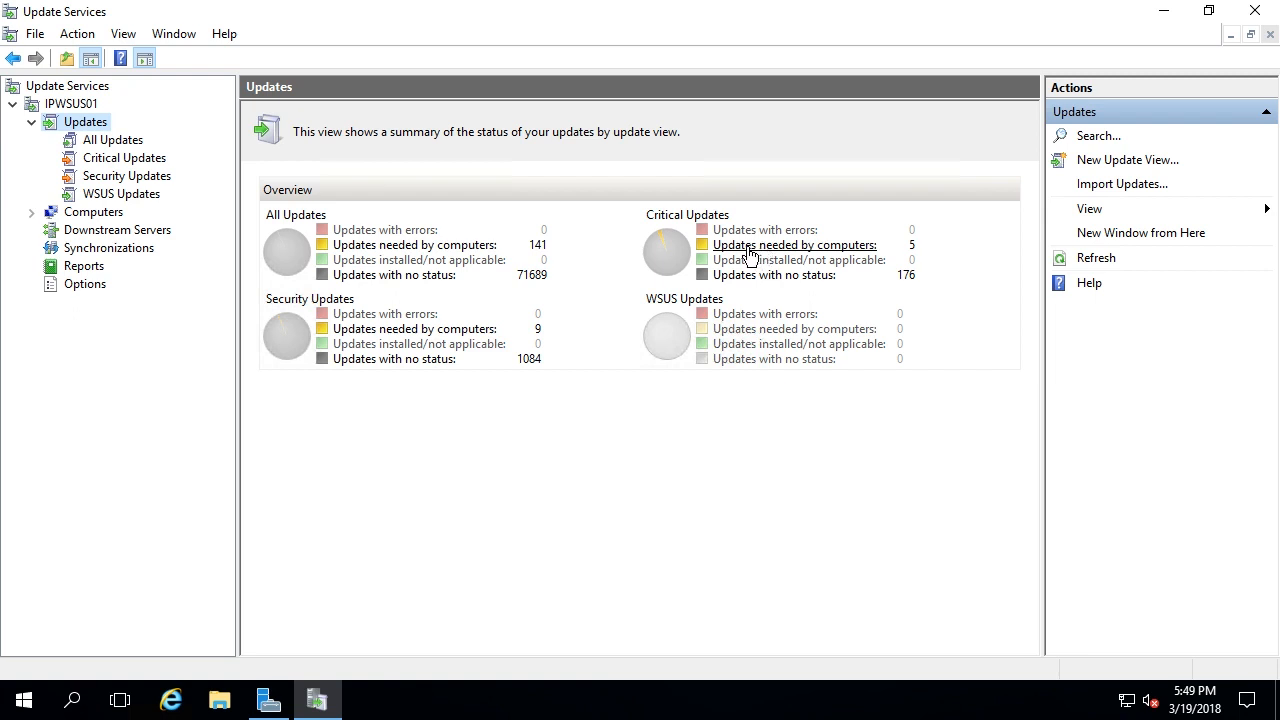
List the critical updates needed by computers, select them all, and mark them as approved for install for the Windows10 group.
{"action": "left_click", "coordinate": [750, 254]}
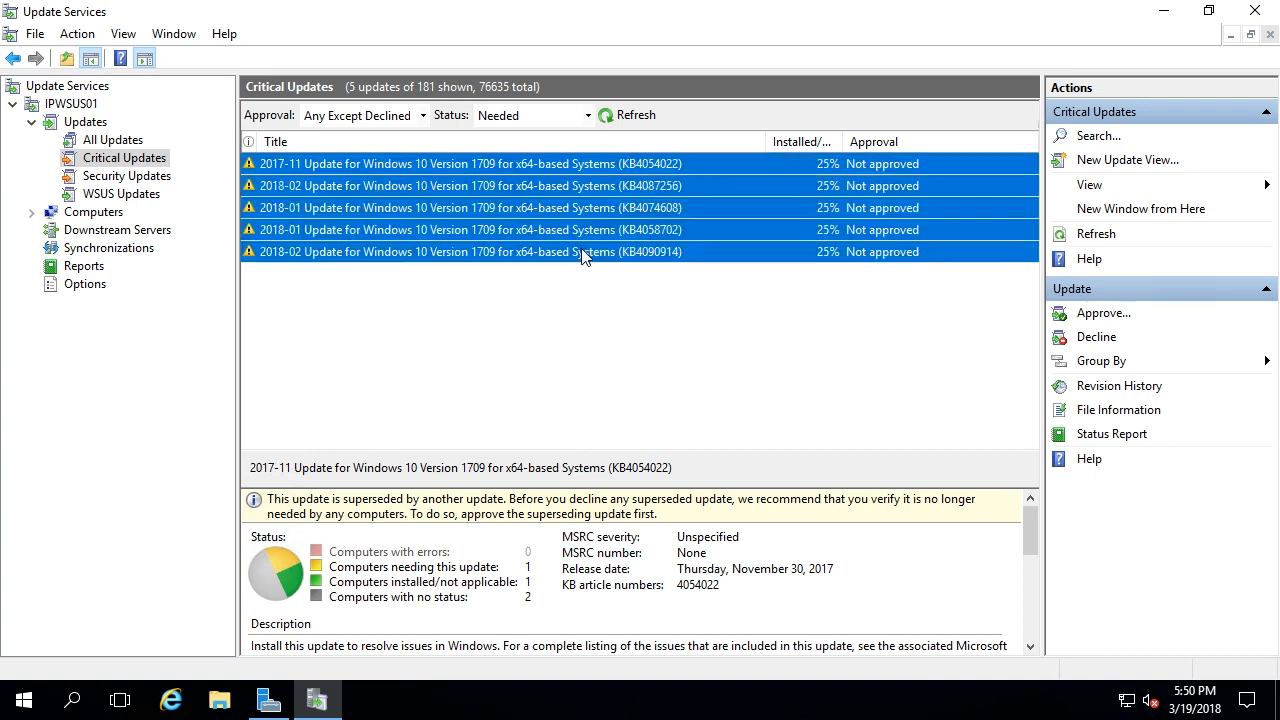
{"action": "key", "text": "ctrl+a"}
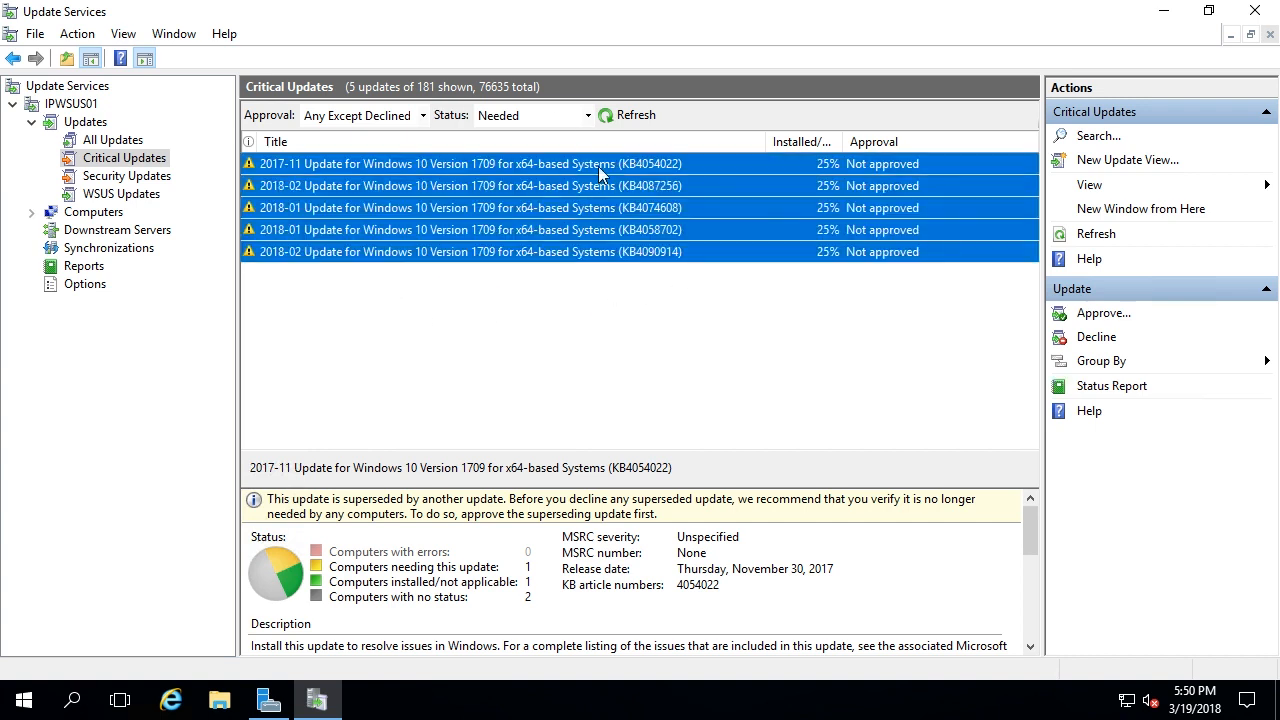
{"action": "right_click", "coordinate": [598, 166]}
{"action": "left_click", "coordinate": [657, 180]}
{"action": "left_click", "coordinate": [412, 388]}
{"action": "left_click", "coordinate": [367, 405]}
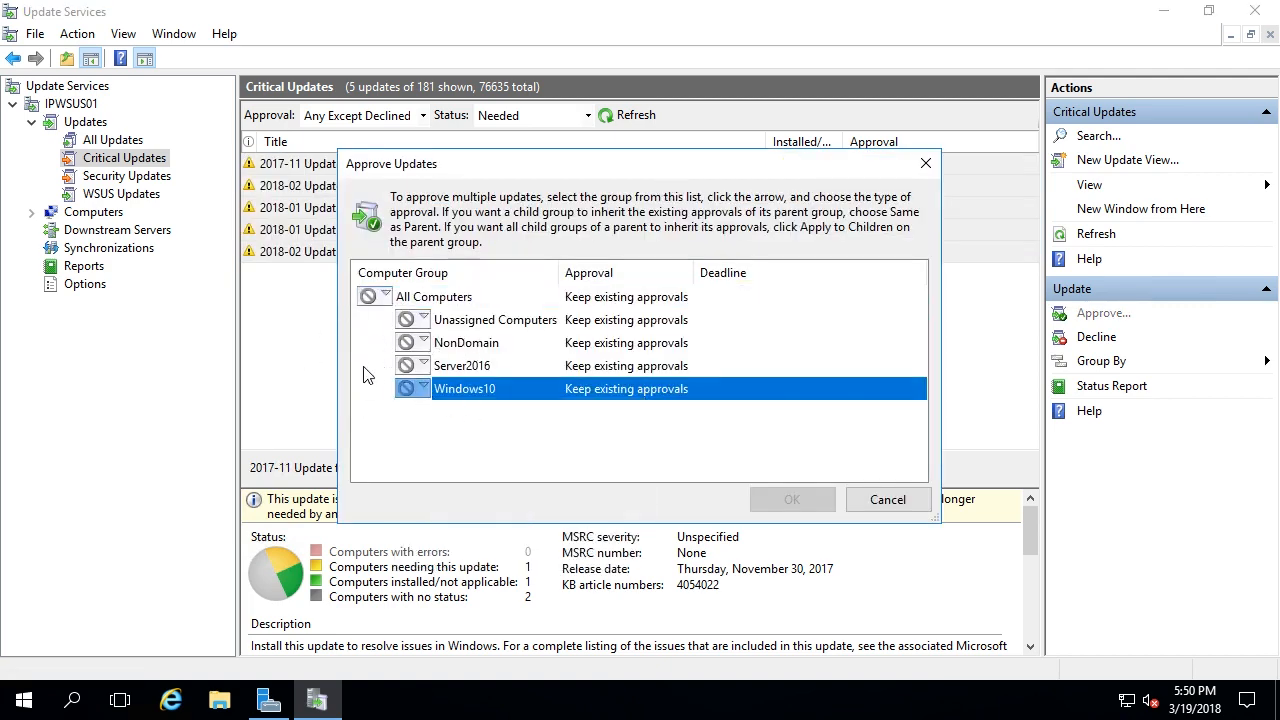
{"action": "left_click", "coordinate": [423, 392]}
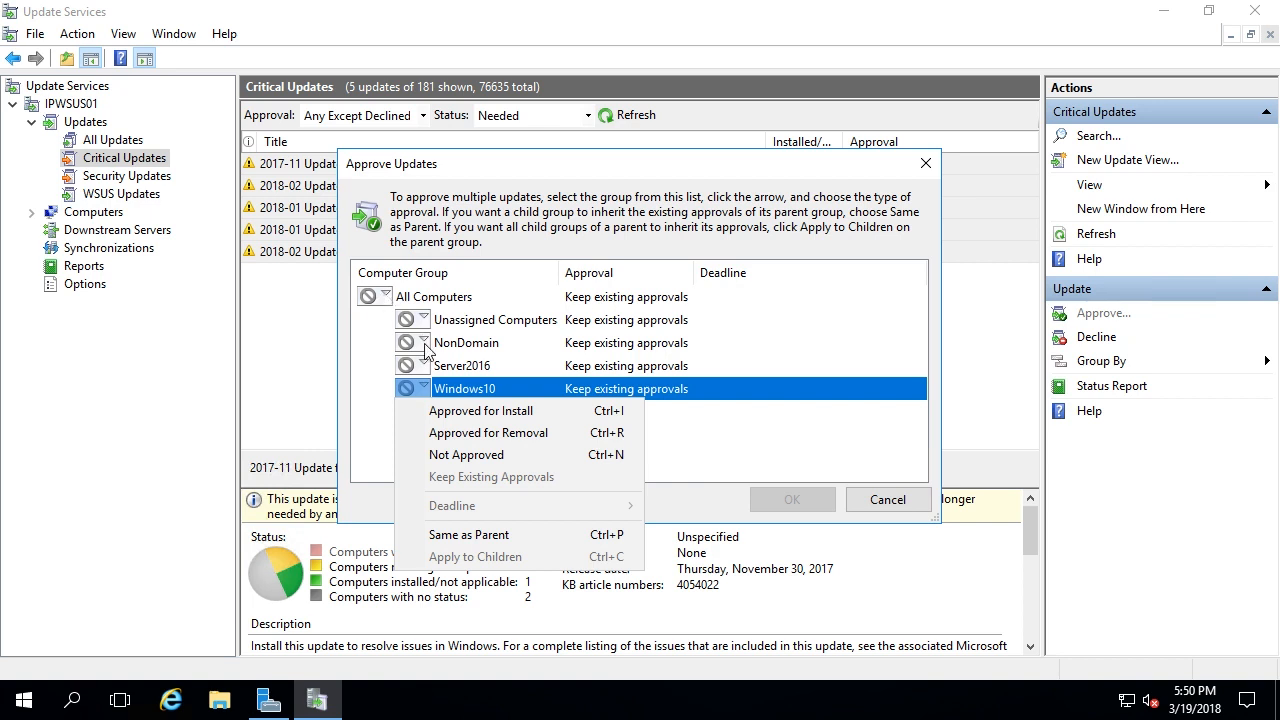
{"action": "left_click", "coordinate": [447, 419]}
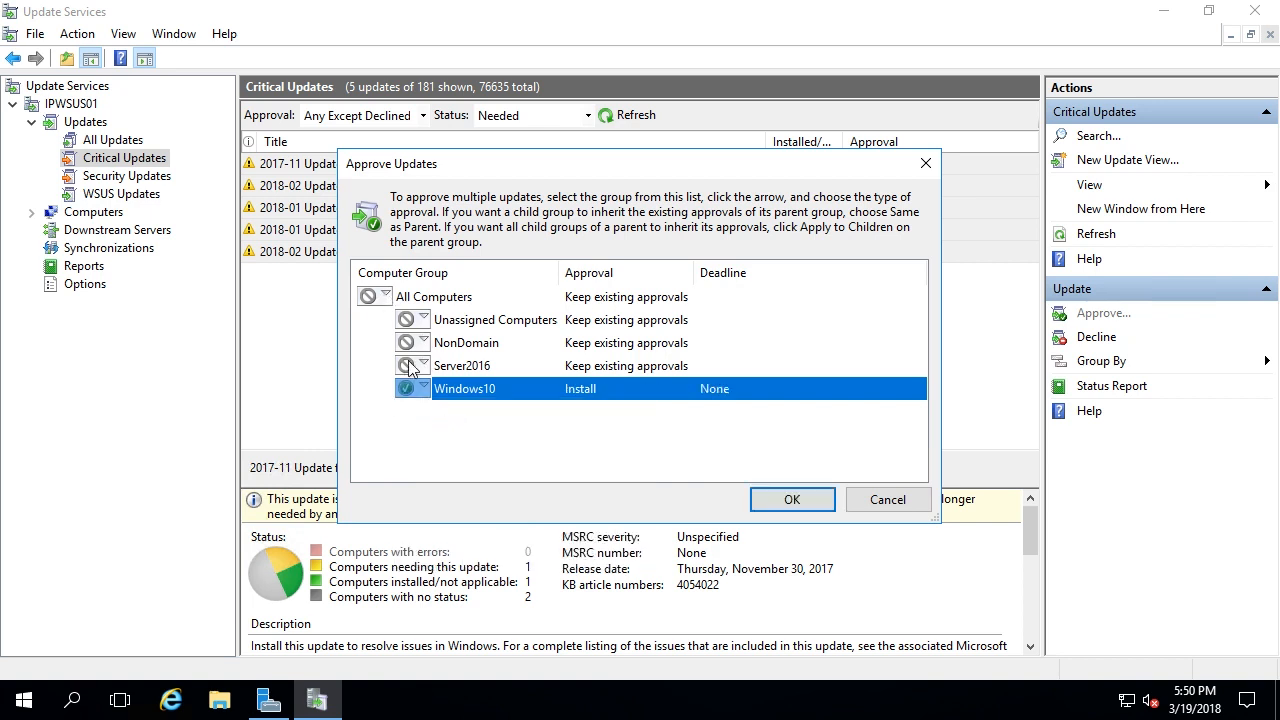
Also approve the selected critical updates for install for the NonDomain group, apply the approvals and close the progress report.
{"action": "left_click", "coordinate": [416, 341]}
{"action": "left_click", "coordinate": [443, 369]}
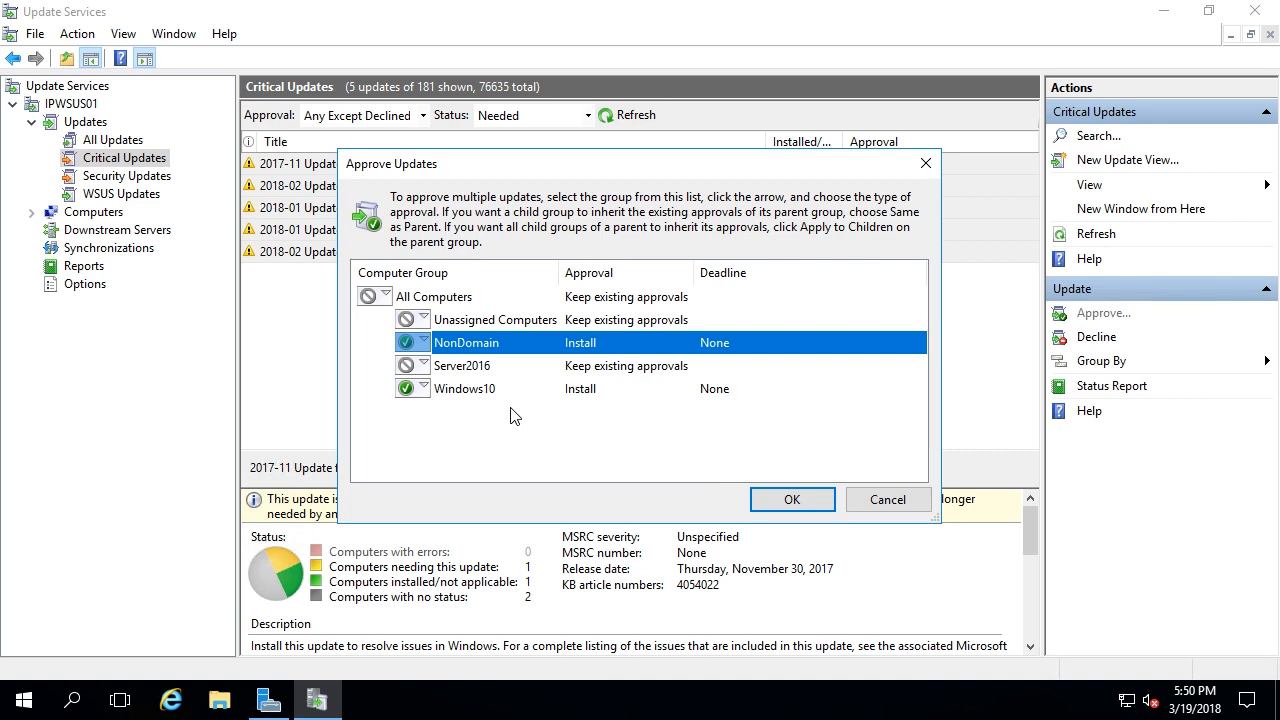
{"action": "left_click", "coordinate": [790, 500]}
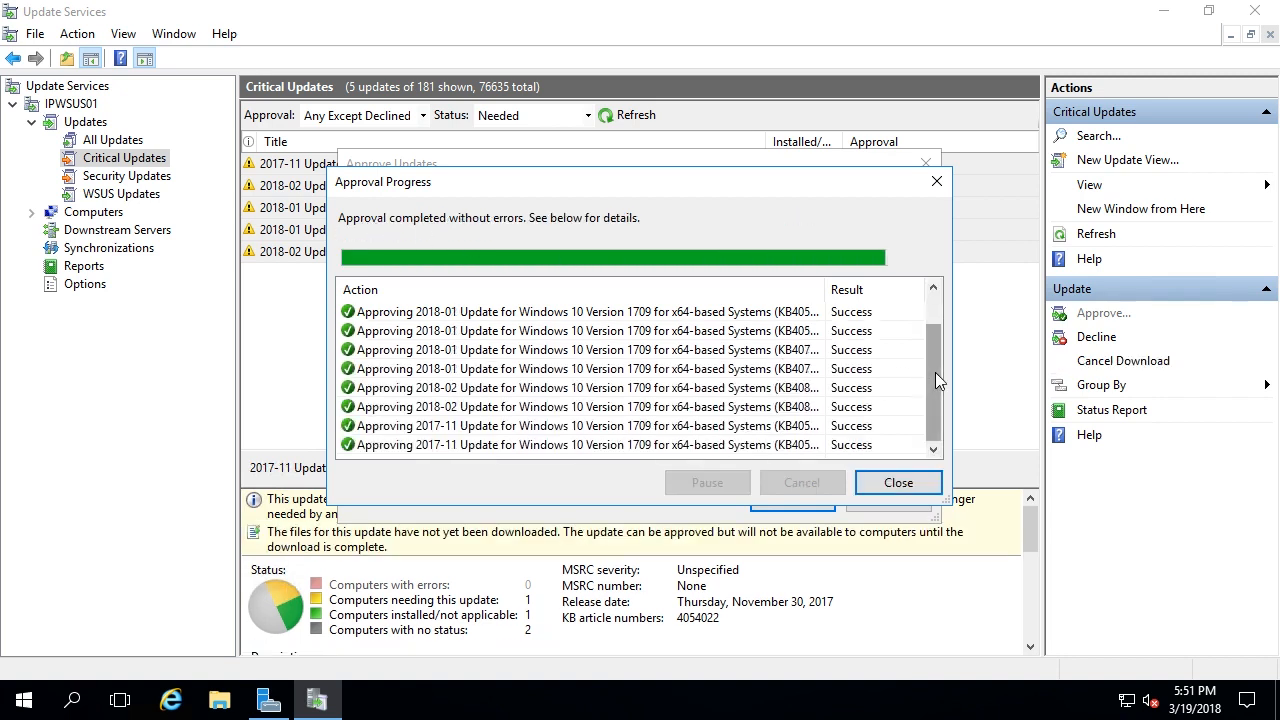
{"action": "mouse_move", "coordinate": [935, 391]}
{"action": "left_mouse_down"}
{"action": "mouse_move", "coordinate": [933, 357]}
{"action": "mouse_move", "coordinate": [942, 407]}
{"action": "left_mouse_up"}
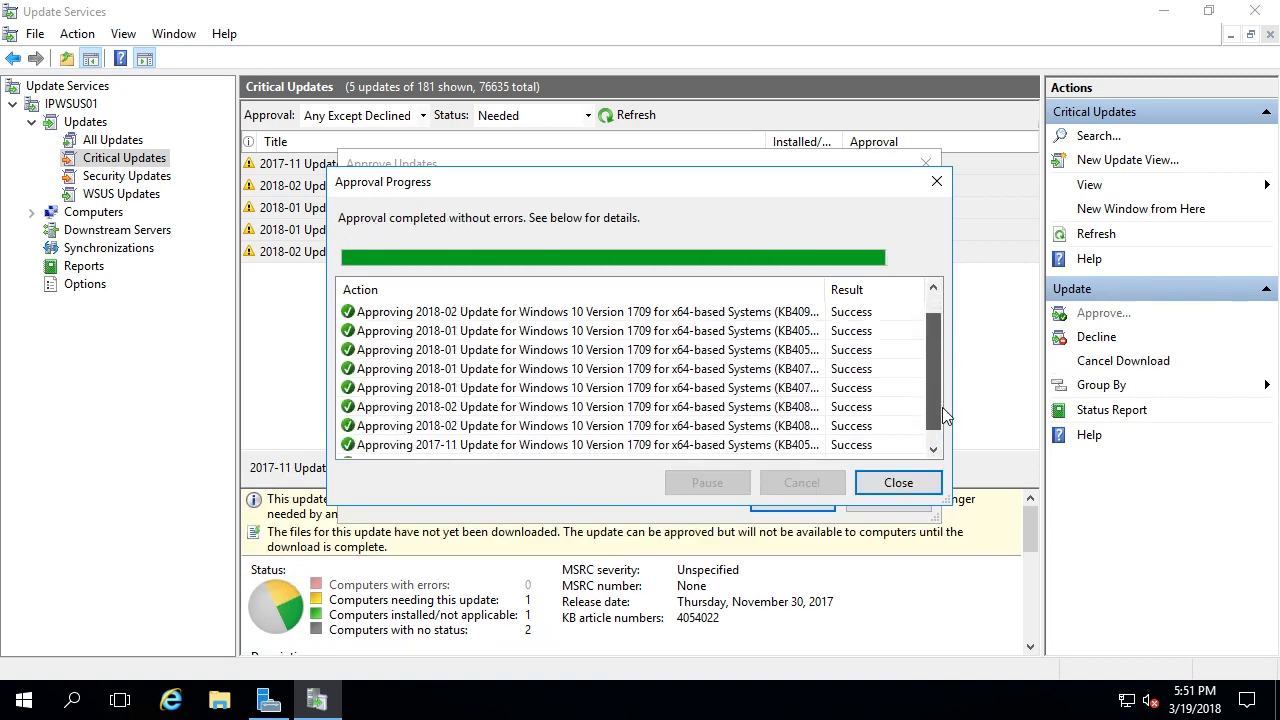
{"action": "left_click", "coordinate": [898, 483]}
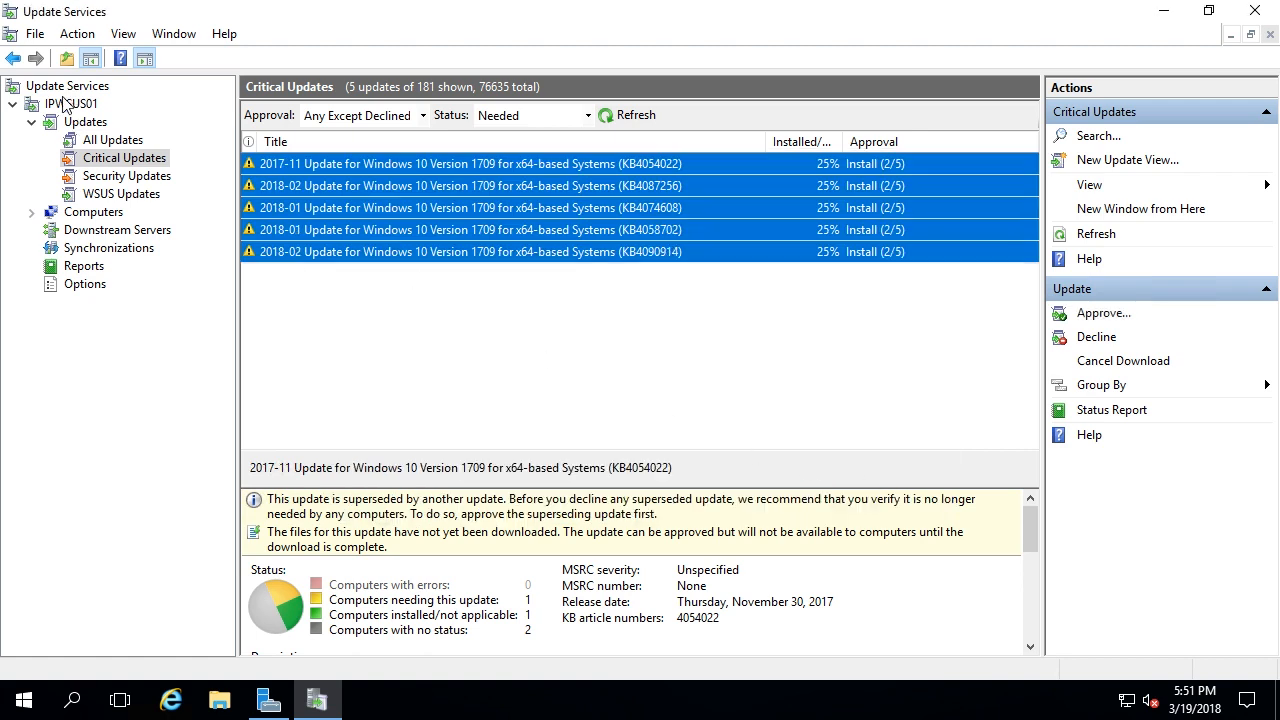
Check the download status in the IPWSUS01 server overview and refresh it.
{"action": "left_click", "coordinate": [64, 104]}
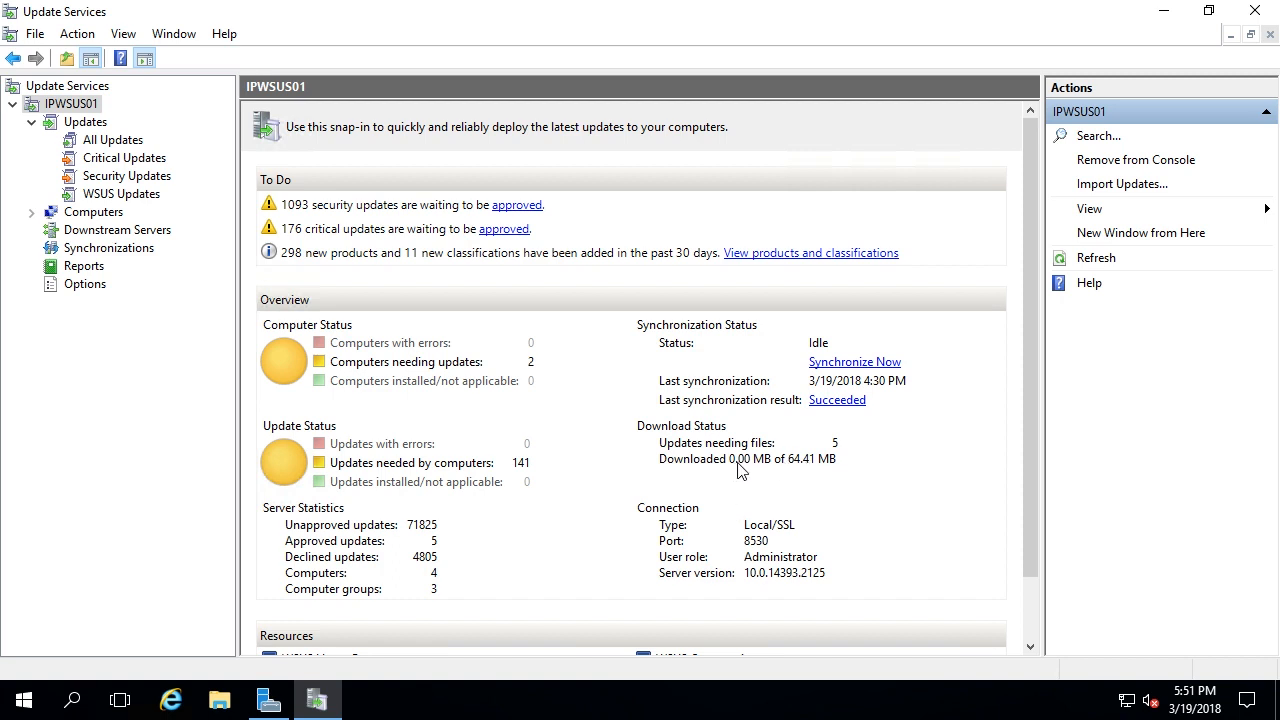
{"action": "left_click", "coordinate": [1100, 264]}
List the security updates needed by computers, select them all, and mark them as approved for install for the NonDomain group.
{"action": "left_click", "coordinate": [98, 124]}
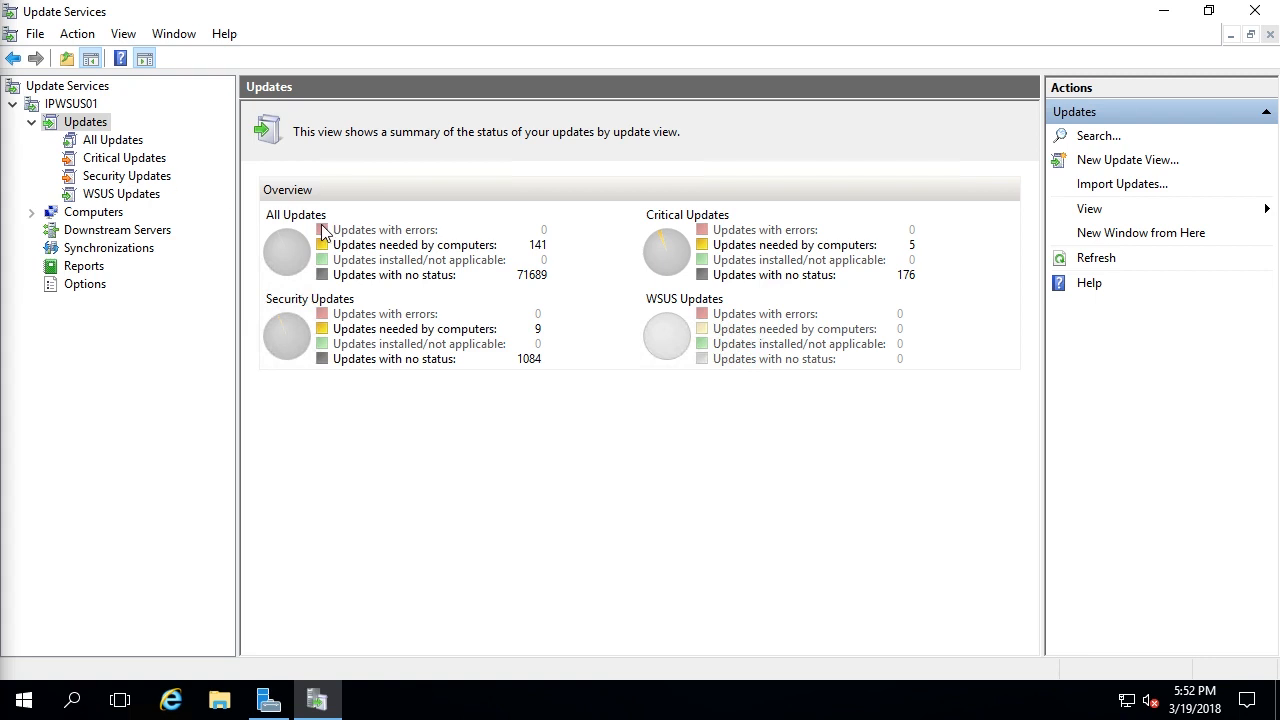
{"action": "left_click", "coordinate": [401, 334]}
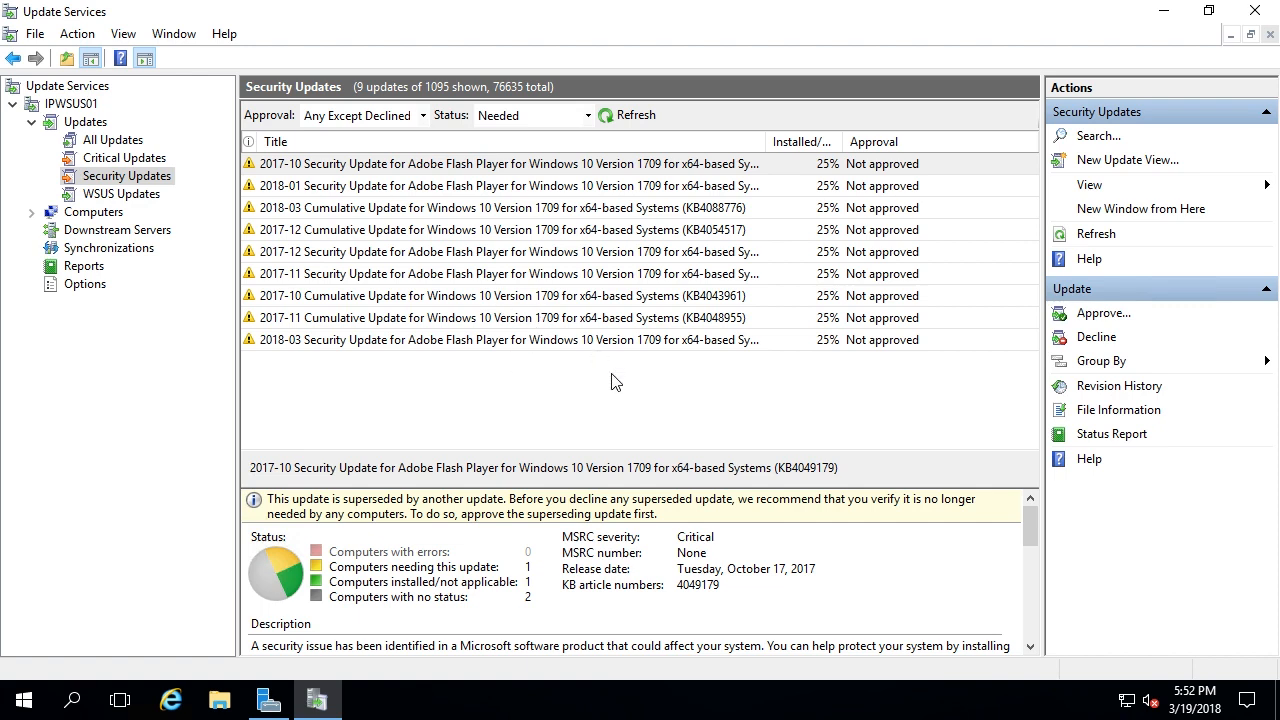
{"action": "left_click", "coordinate": [497, 341], "text": "shift"}
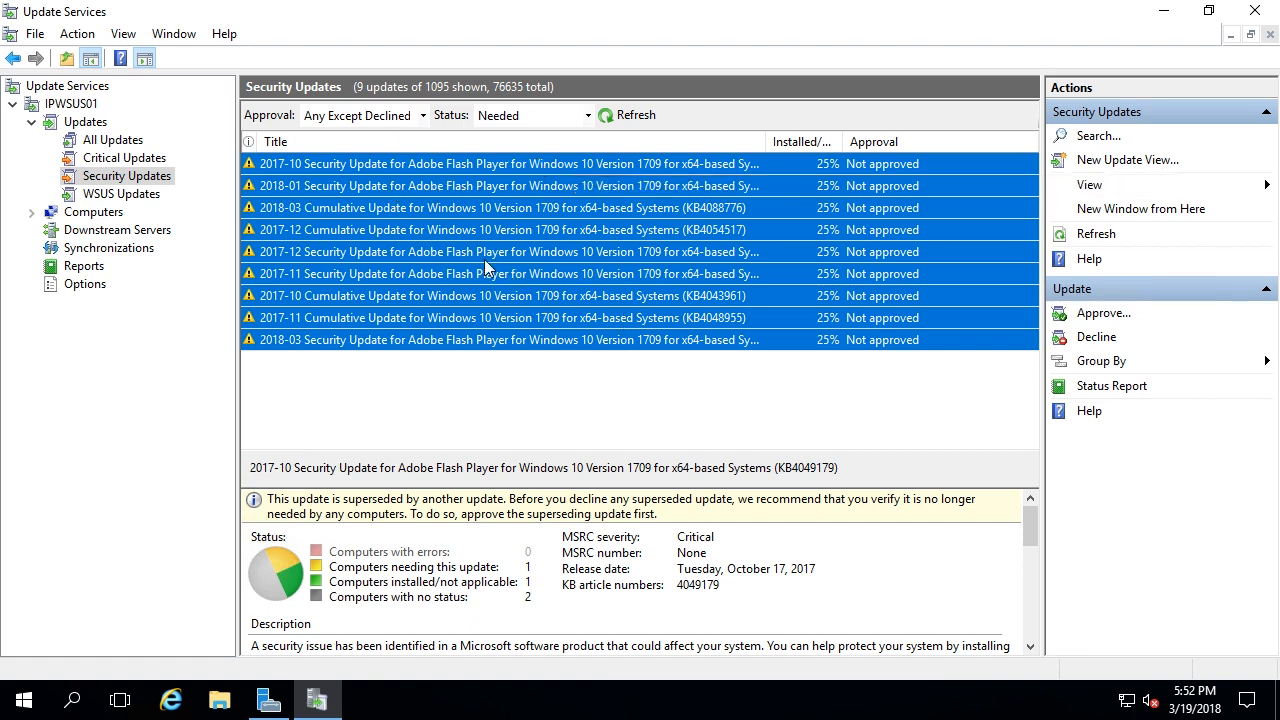
{"action": "right_click", "coordinate": [474, 224]}
{"action": "left_click", "coordinate": [520, 240]}
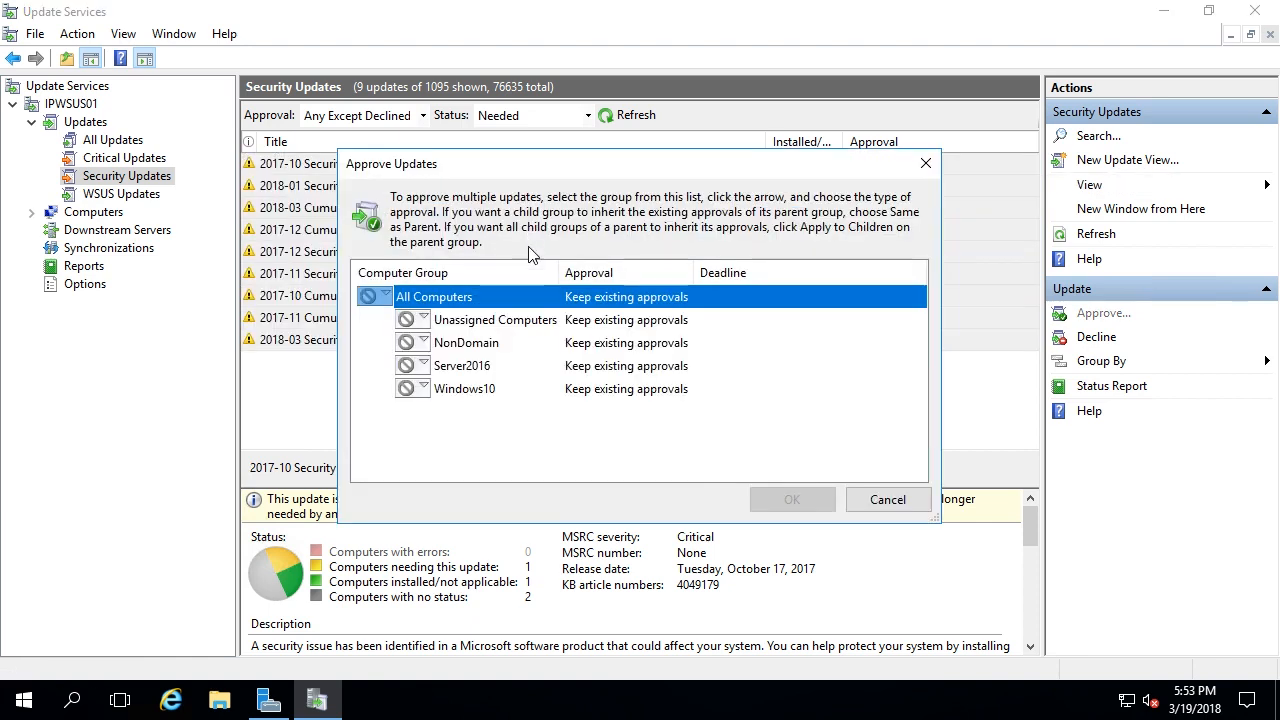
{"action": "left_click", "coordinate": [423, 342]}
{"action": "left_click", "coordinate": [440, 364]}
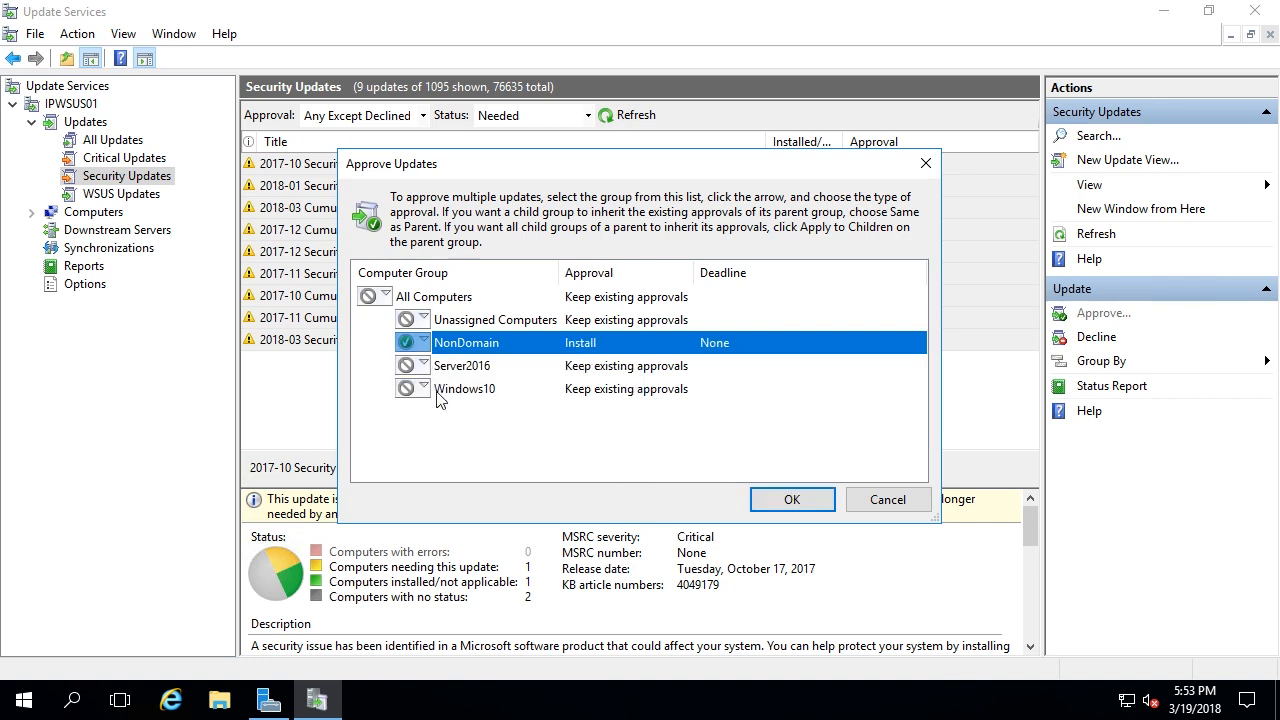
Also approve the selected security updates for install for the Windows10 group, apply the approvals and close the progress report.
{"action": "left_click", "coordinate": [423, 388]}
{"action": "left_click", "coordinate": [442, 410]}
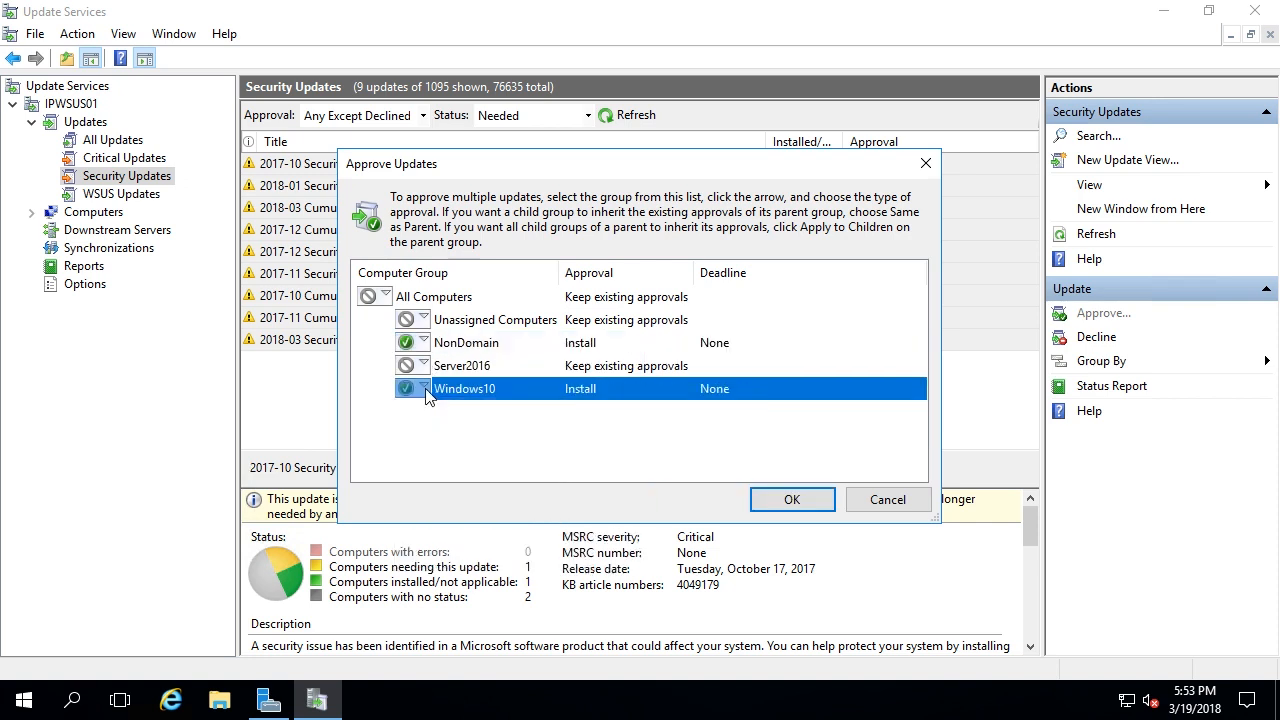
{"action": "left_click", "coordinate": [425, 389]}
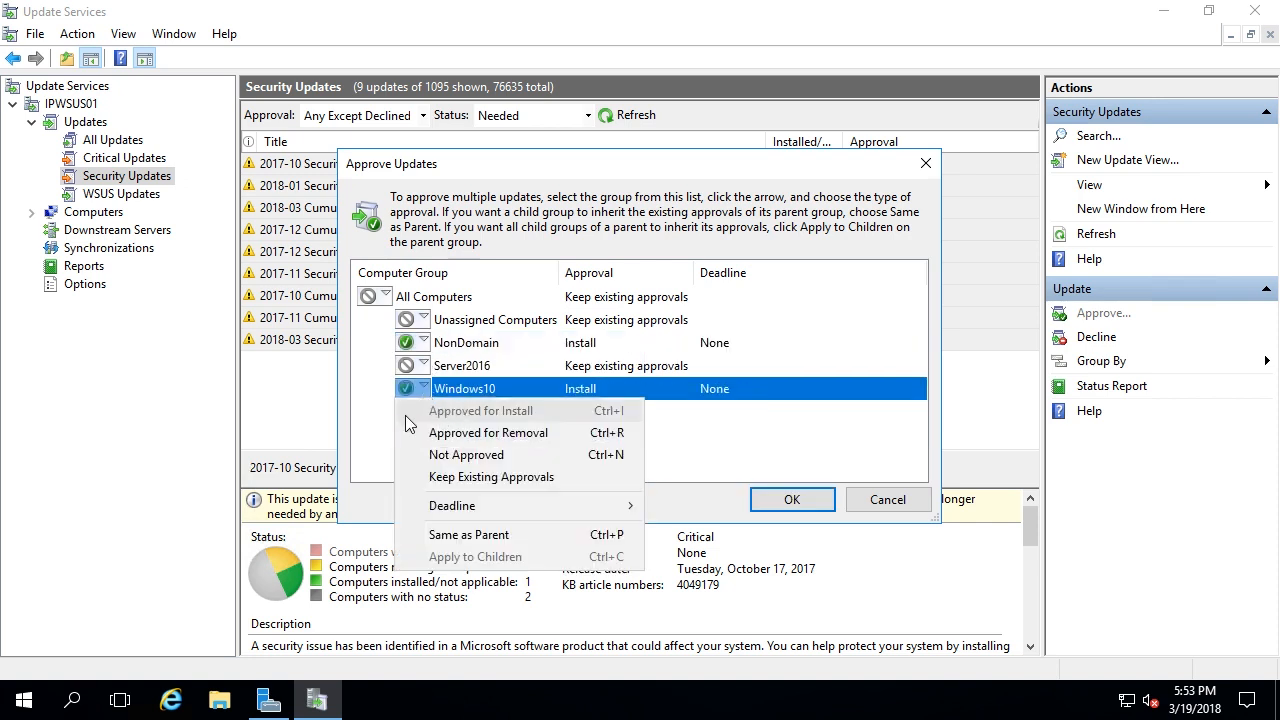
{"action": "left_click", "coordinate": [810, 450]}
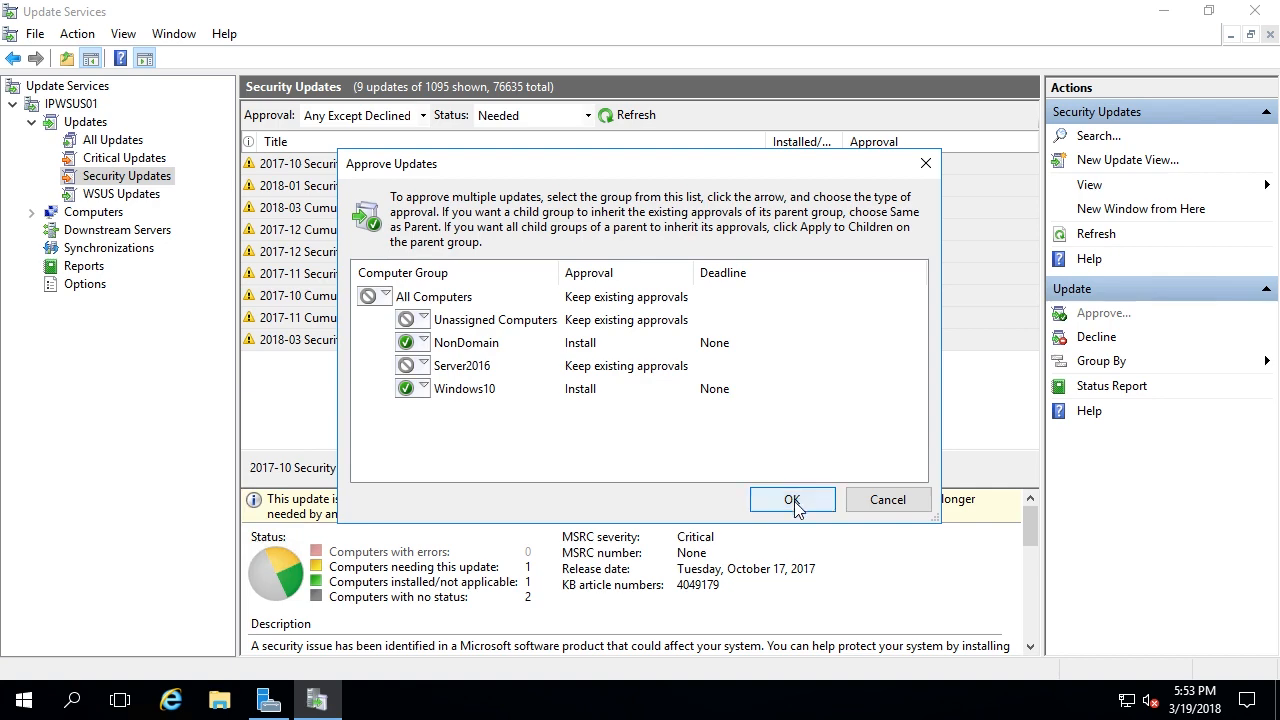
{"action": "left_click", "coordinate": [795, 507]}
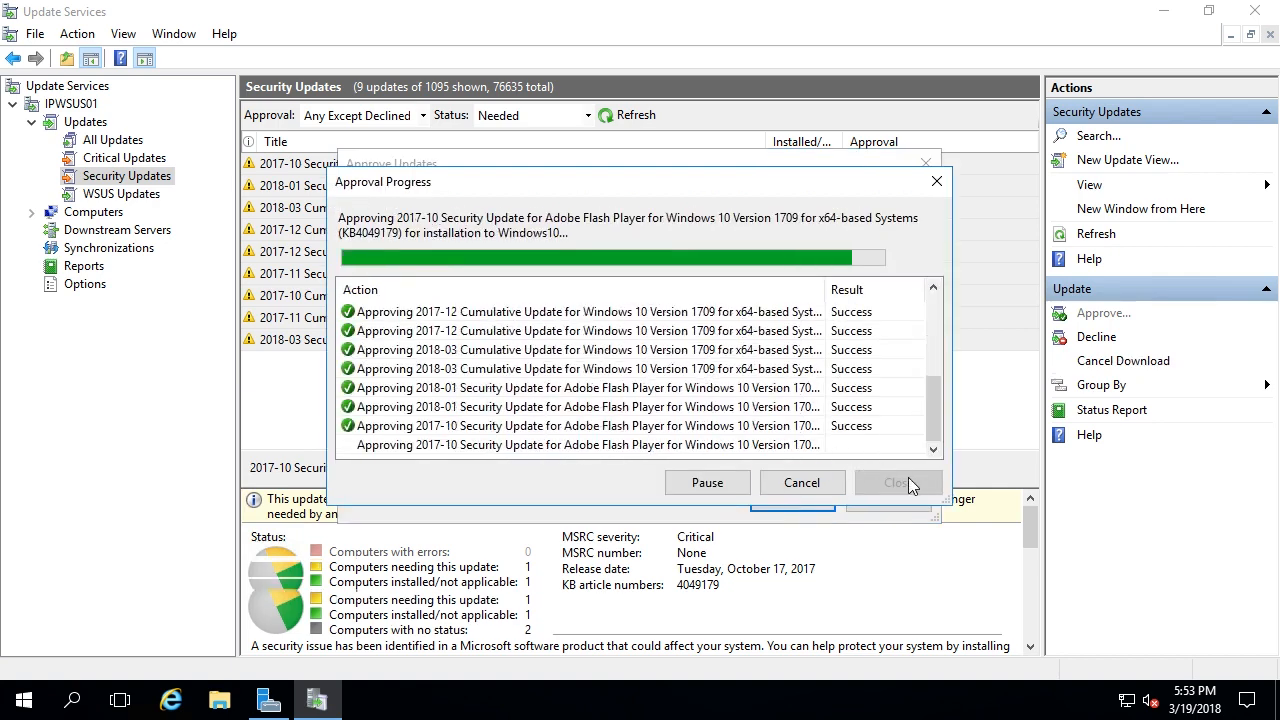
{"action": "left_click", "coordinate": [902, 482]}
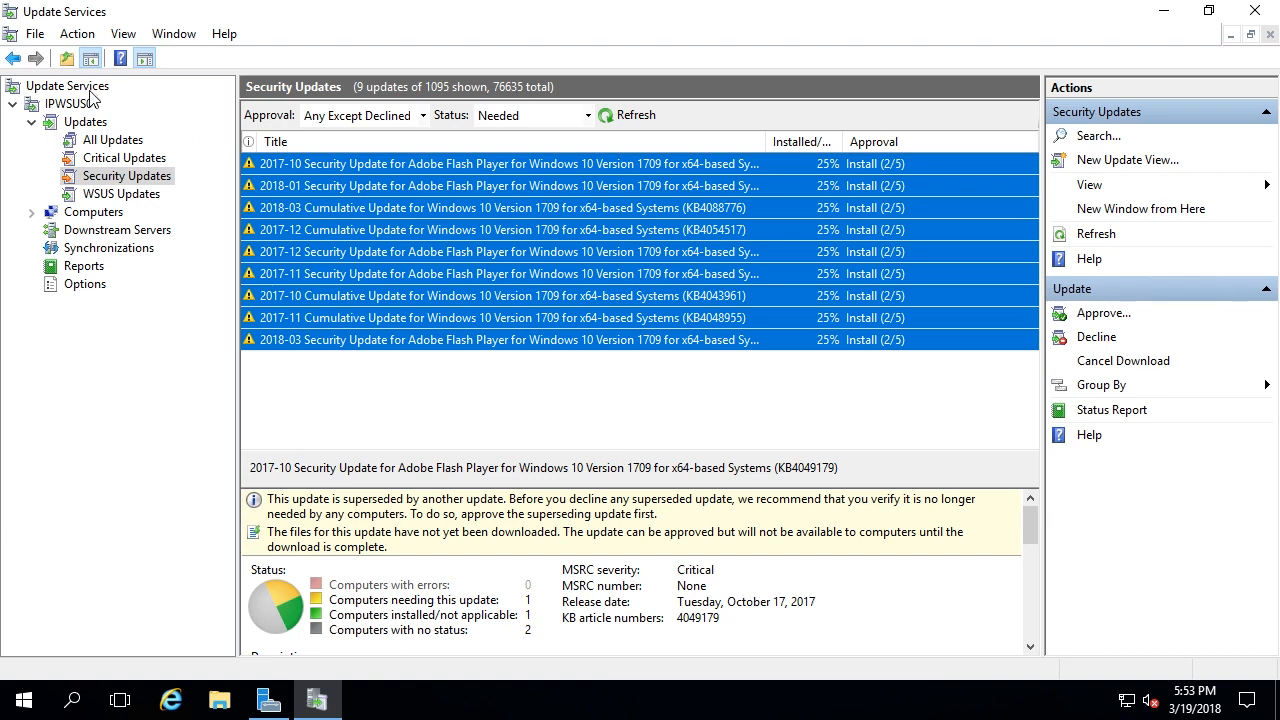
List all updates needed by computers and mark Microsoft Silverlight (KB3056819) as approved for install for All Computers.
{"action": "left_click", "coordinate": [85, 125]}
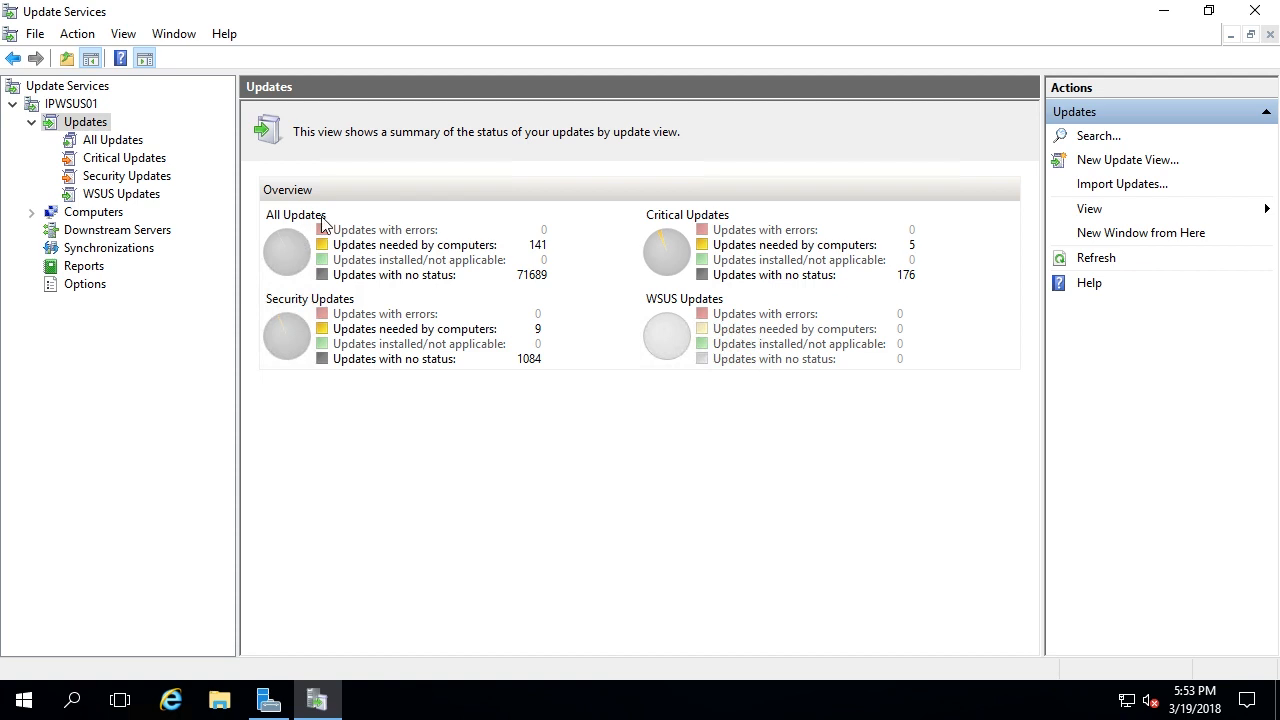
{"action": "left_click", "coordinate": [450, 247]}
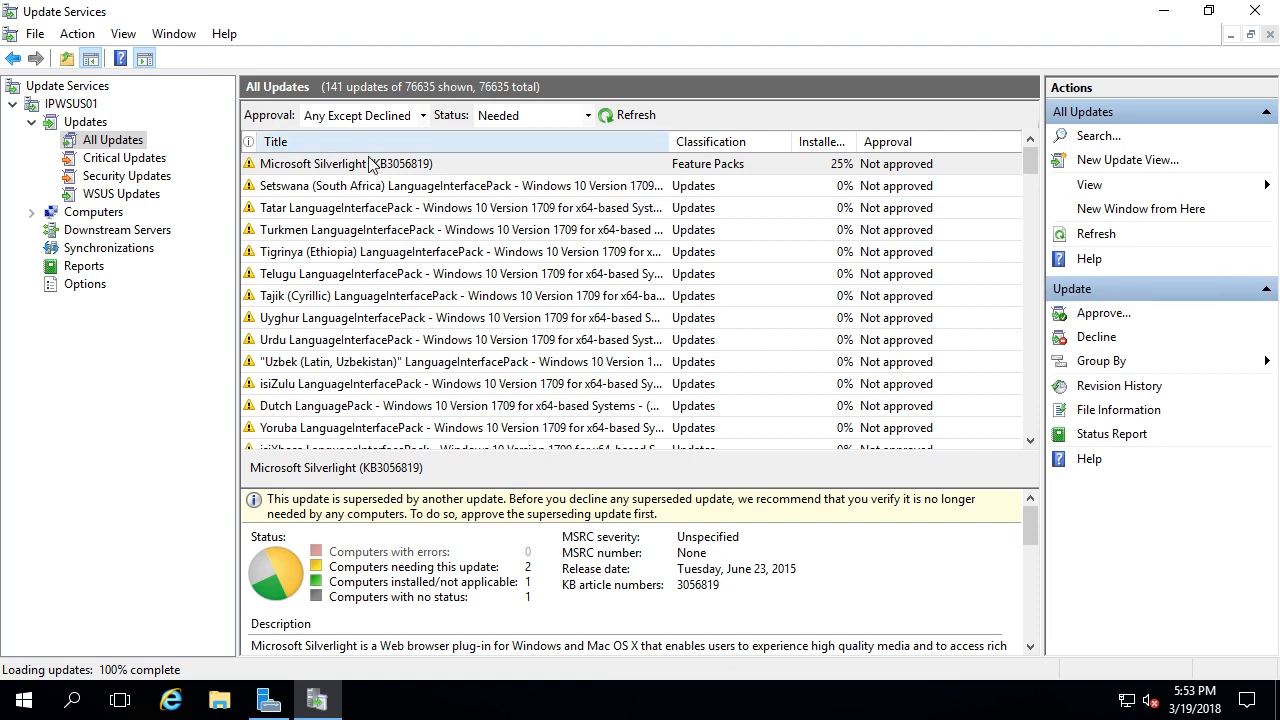
{"action": "left_click", "coordinate": [376, 170]}
{"action": "right_click", "coordinate": [378, 172]}
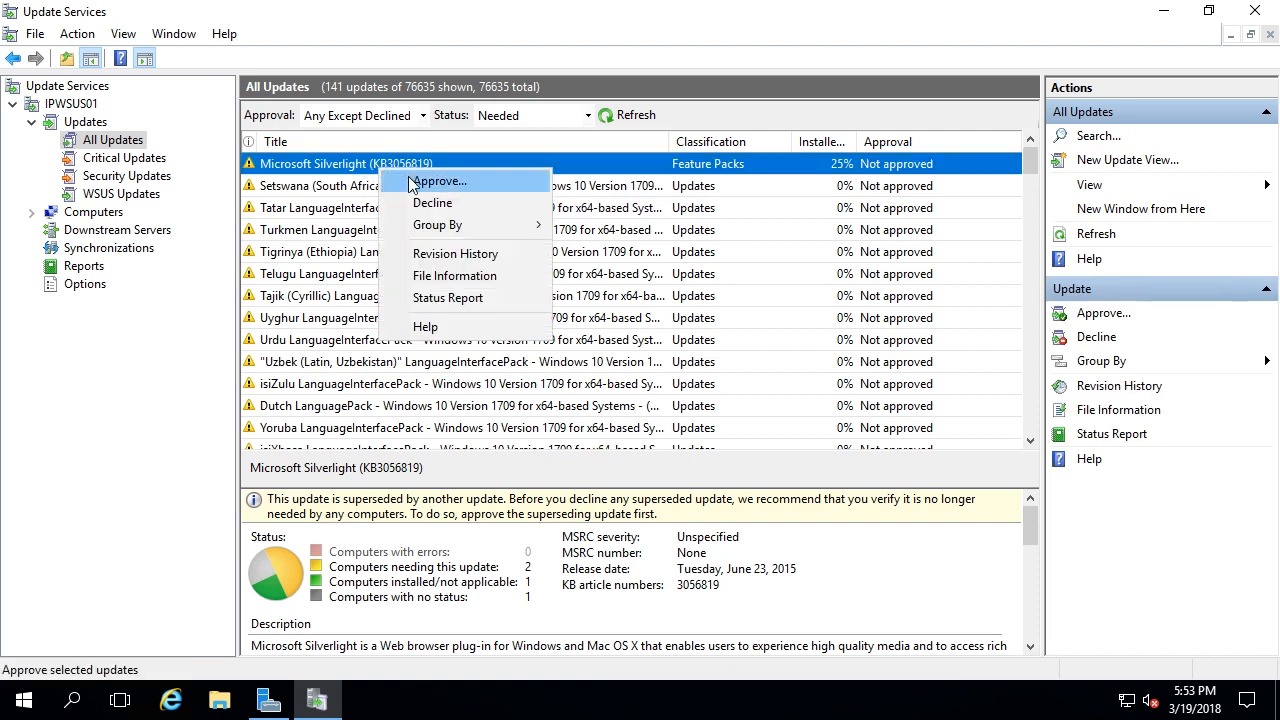
{"action": "left_click", "coordinate": [425, 181]}
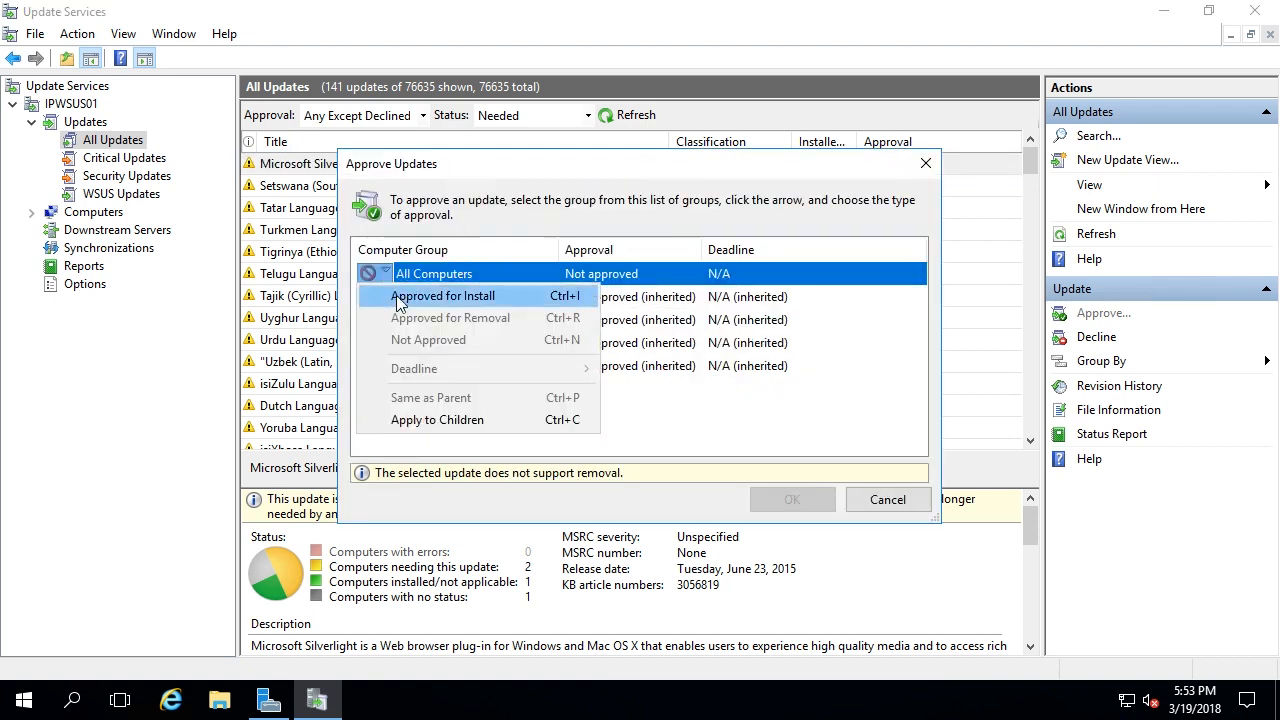
{"action": "left_click", "coordinate": [405, 296]}
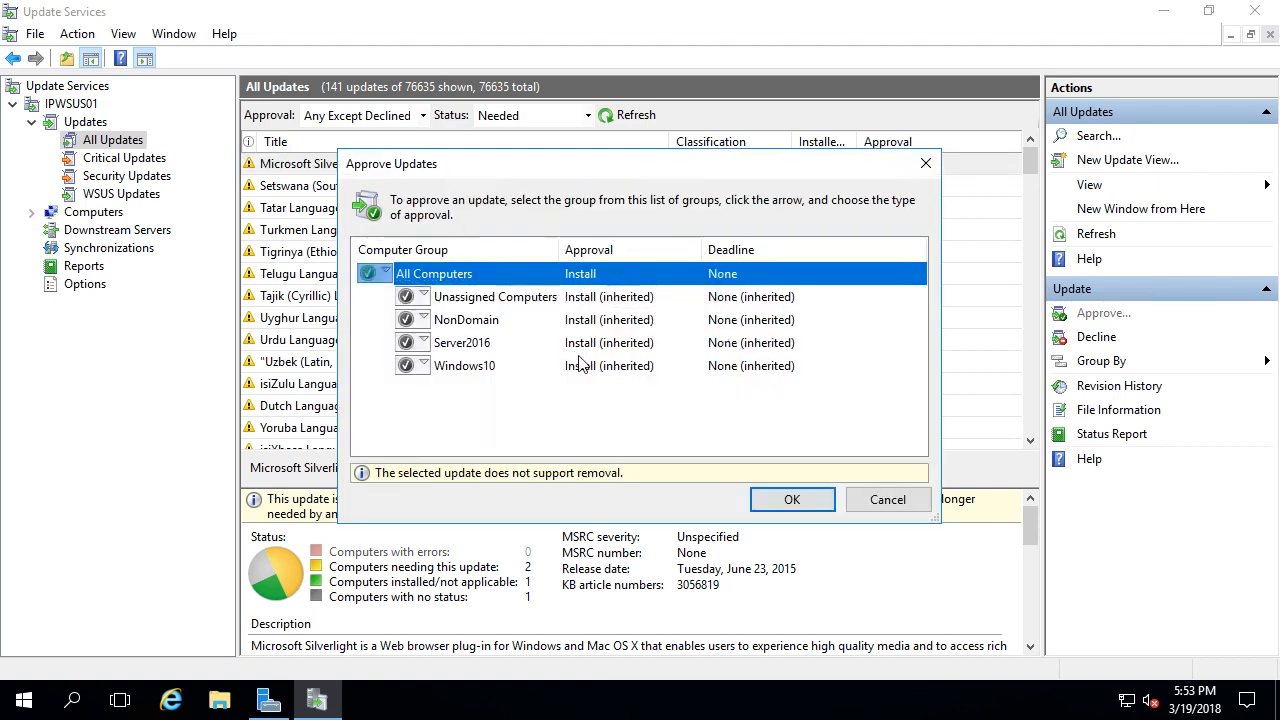
Apply the Silverlight approval, accept its Microsoft Software License Terms and close the progress report.
{"action": "left_click", "coordinate": [790, 500]}
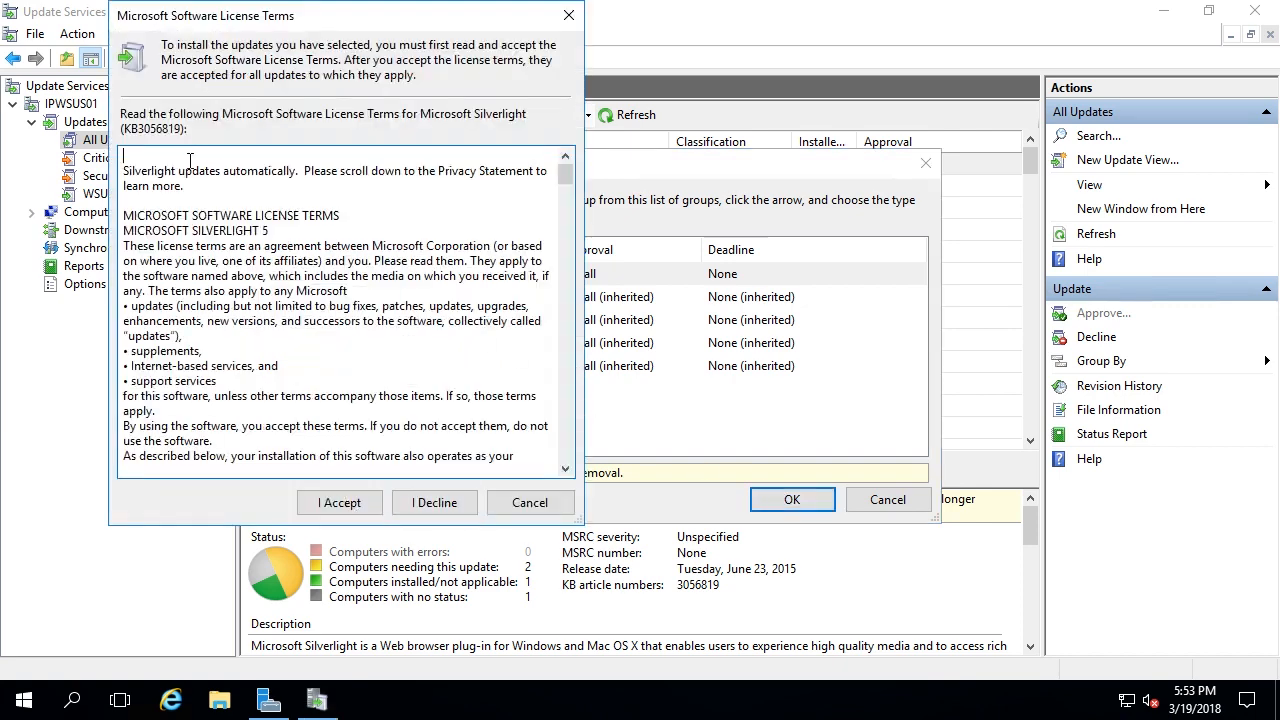
{"action": "left_click_drag", "start_coordinate": [127, 175], "coordinate": [324, 200]}
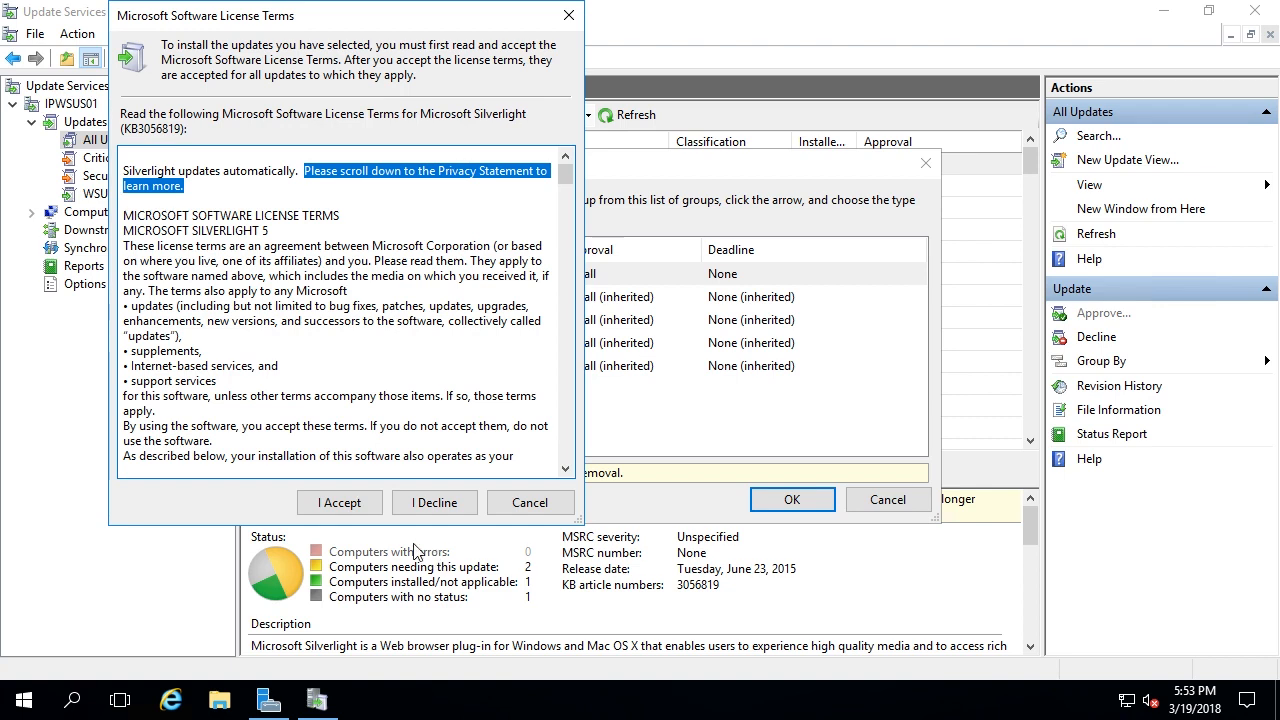
{"action": "left_click", "coordinate": [339, 502]}
{"action": "left_click", "coordinate": [378, 503]}
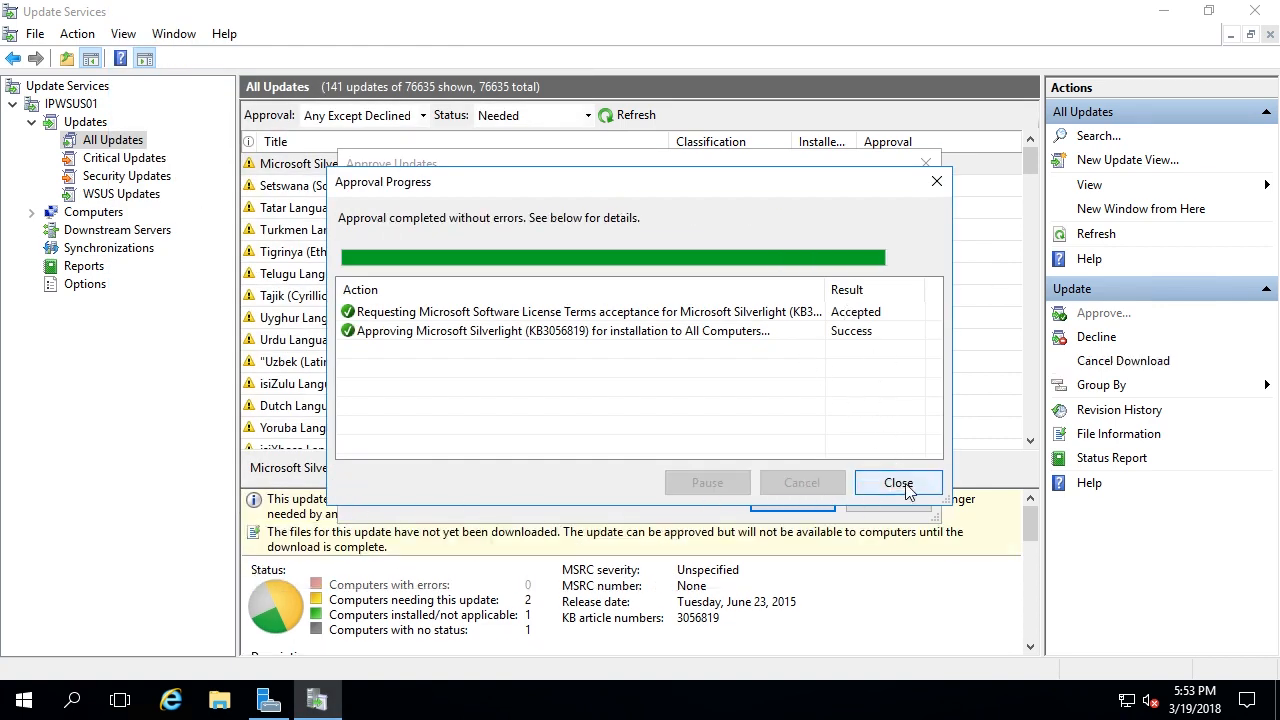
{"action": "left_click", "coordinate": [898, 482]}
Select the Setswana (South Africa) LanguageInterfacePack update and sort the update list by title in ascending order.
{"action": "left_click", "coordinate": [386, 192]}
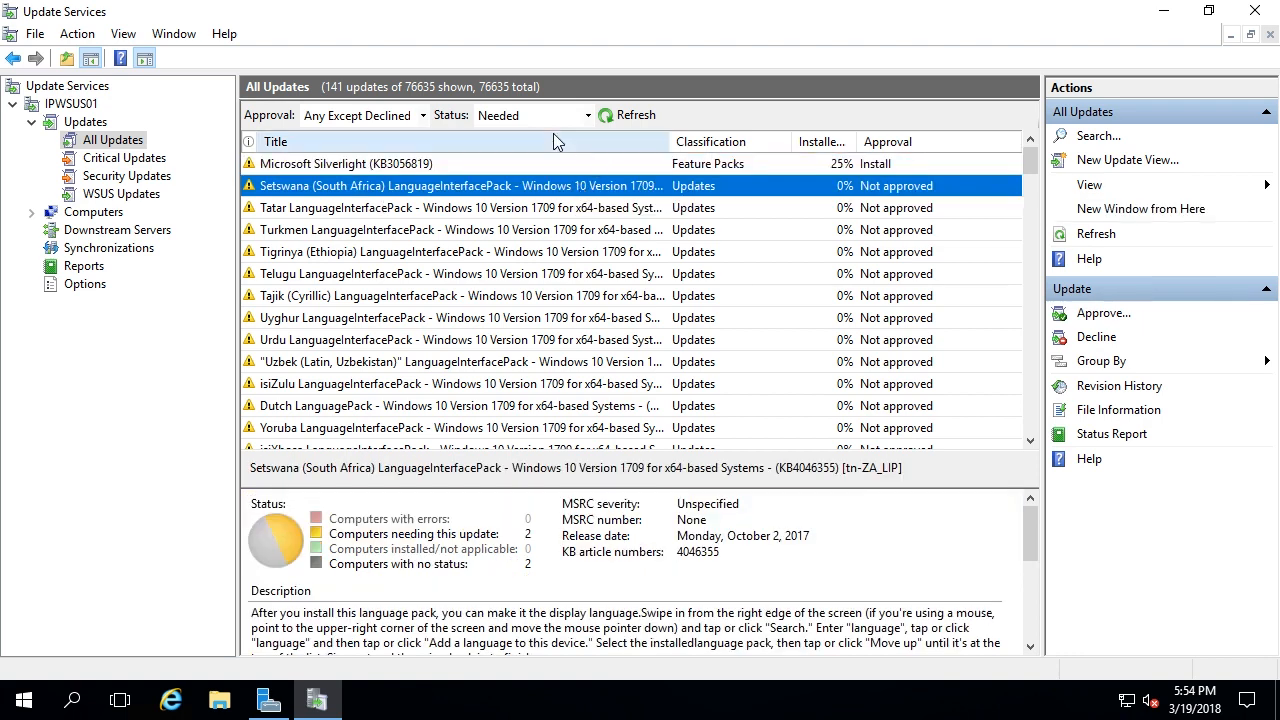
{"action": "left_click", "coordinate": [290, 143]}
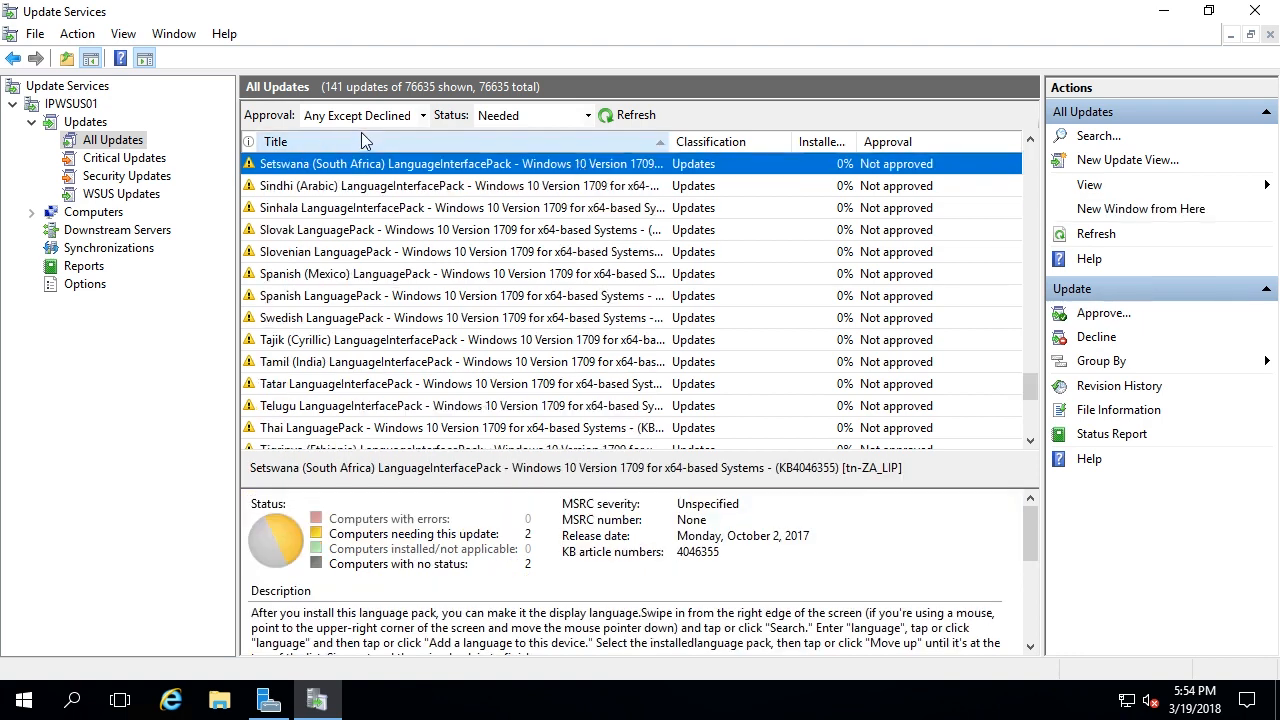
{"action": "left_click", "coordinate": [603, 141]}
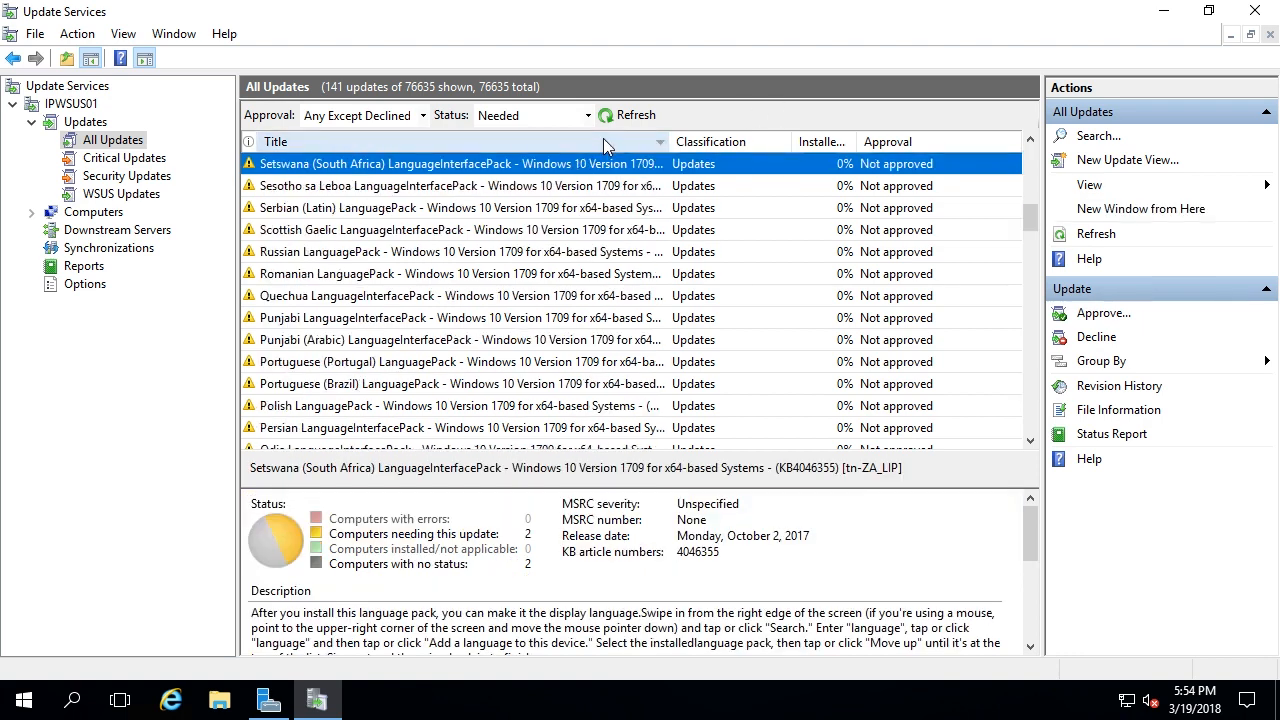
{"action": "left_click", "coordinate": [603, 141]}
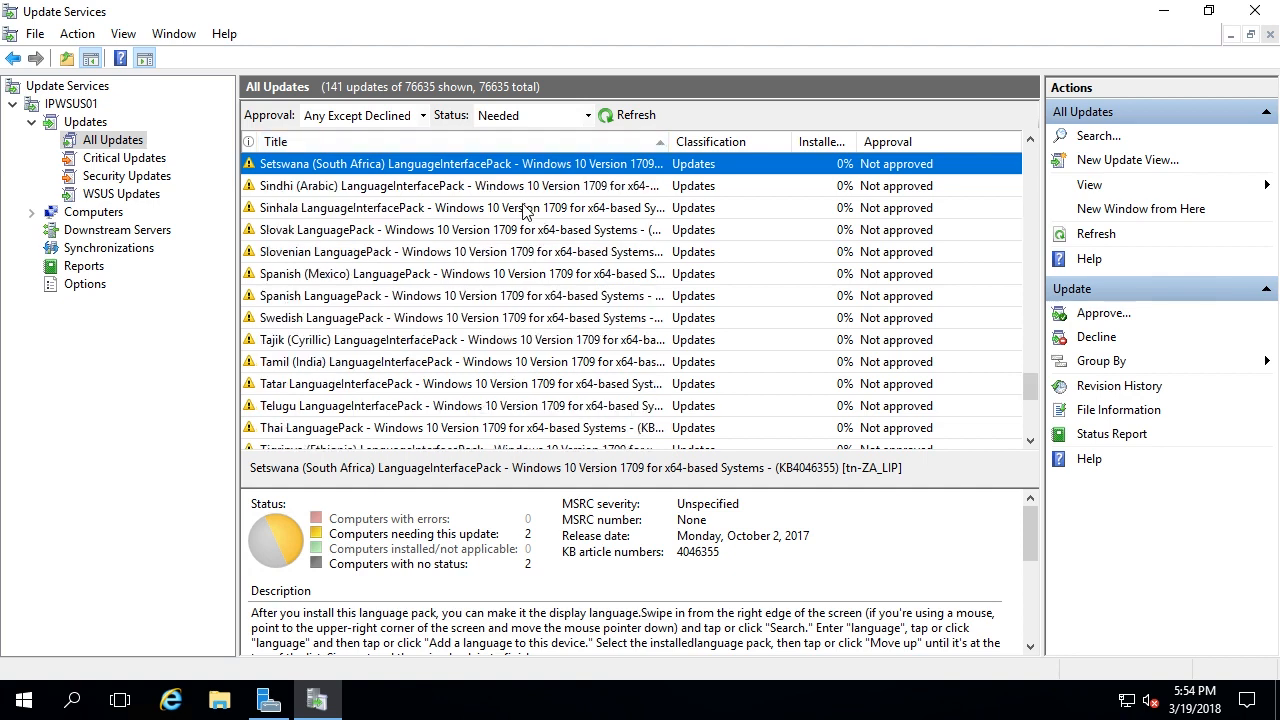
Add the language pack updates from Sindhi (Arabic) through the Tatar LanguageInterfacePack to the selection.
{"action": "left_click", "coordinate": [557, 208], "text": "shift"}
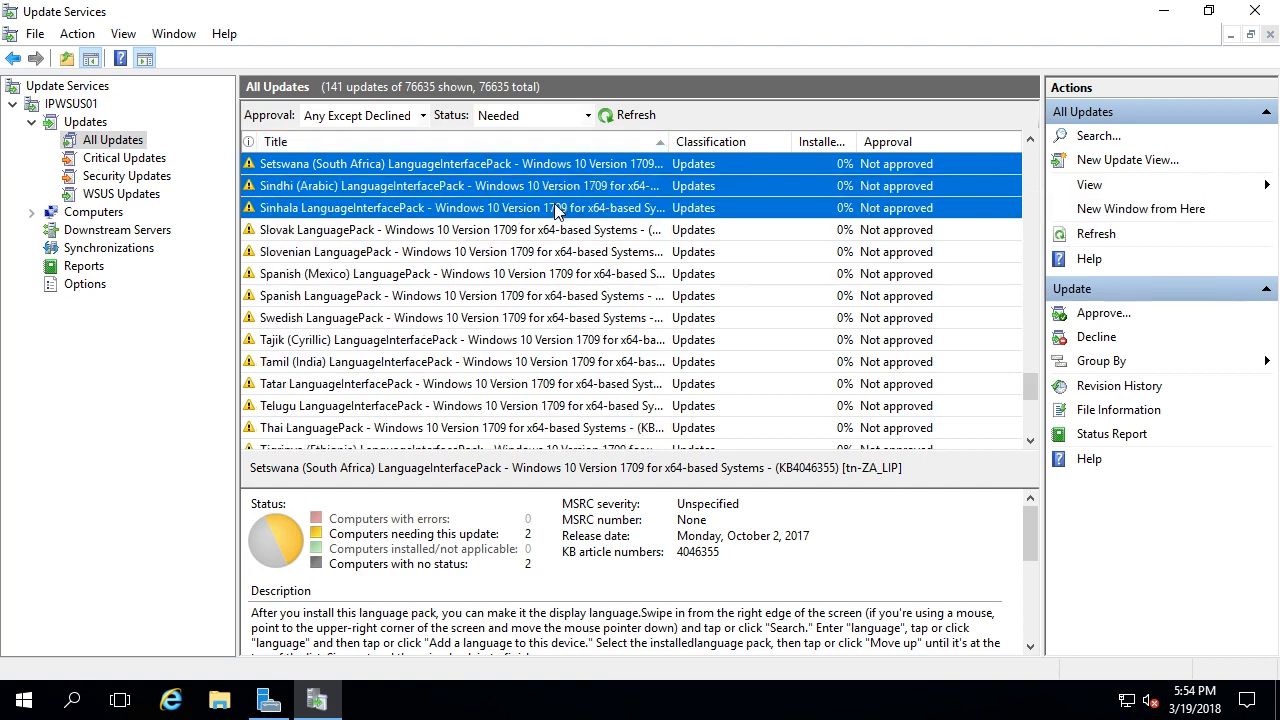
{"action": "left_click", "coordinate": [550, 230], "text": "shift"}
{"action": "left_click", "coordinate": [545, 252], "text": "shift"}
{"action": "left_click", "coordinate": [545, 274], "text": "shift"}
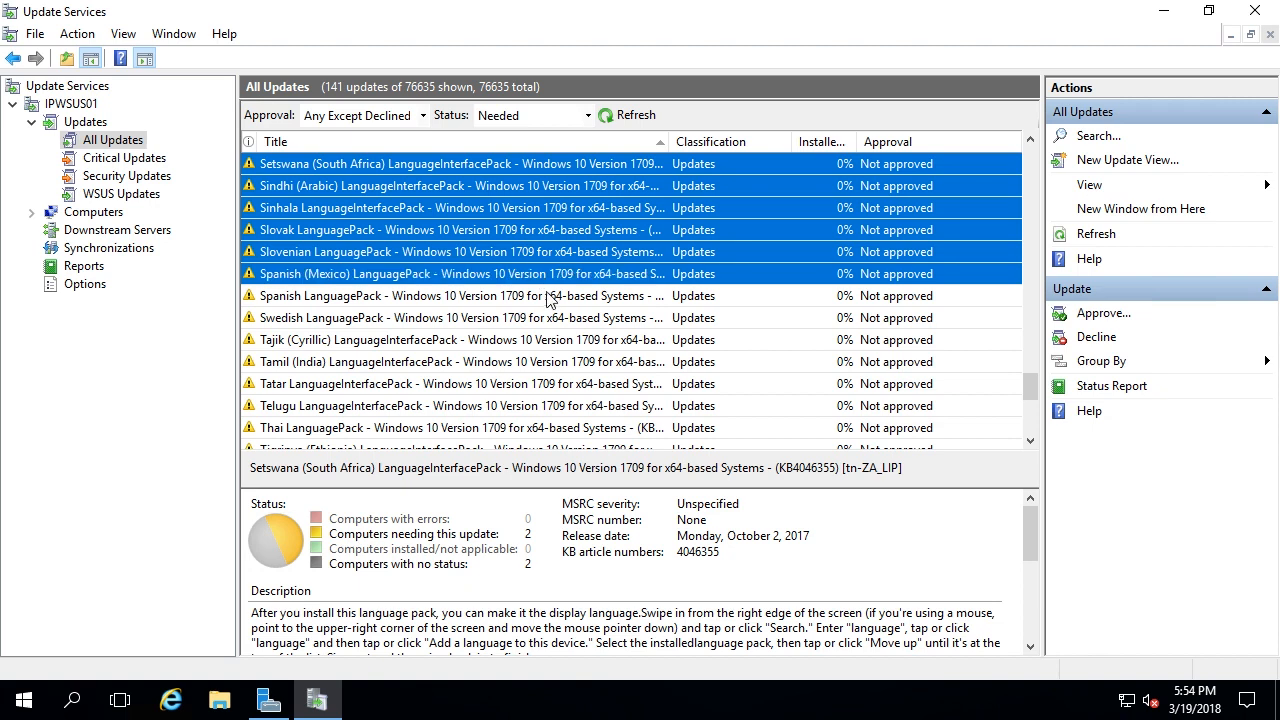
{"action": "left_click", "coordinate": [548, 296], "text": "shift"}
{"action": "left_click", "coordinate": [563, 318], "text": "shift"}
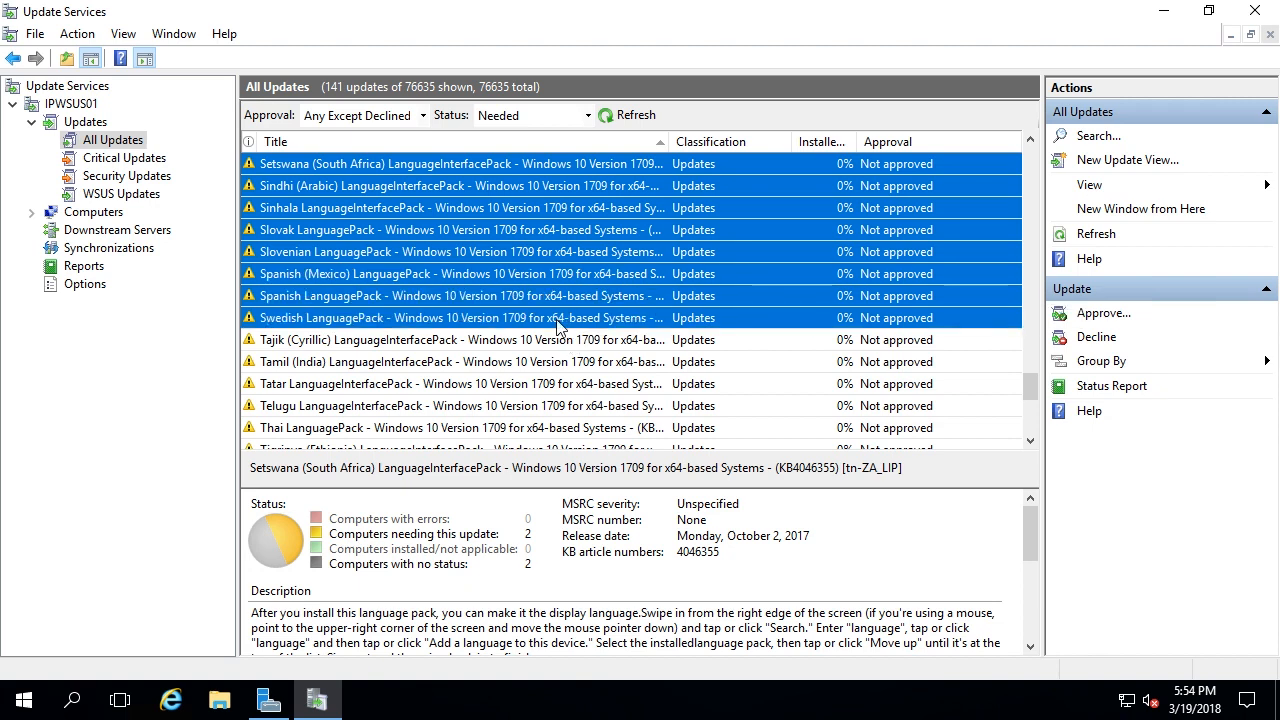
{"action": "left_click", "coordinate": [561, 340], "text": "shift"}
{"action": "left_click", "coordinate": [562, 364], "text": "shift"}
{"action": "left_click", "coordinate": [562, 385], "text": "shift"}
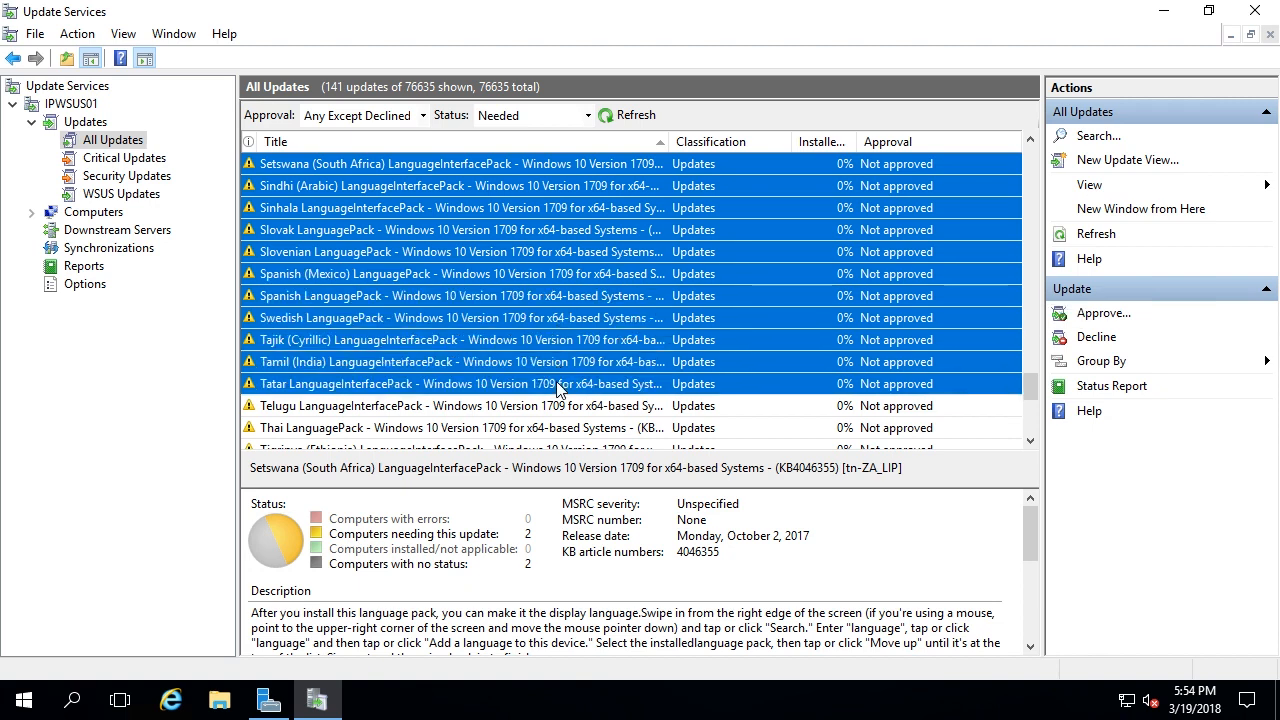
Widen the Title column and extend the selection from the Tatar LanguageInterfacePack through the Yoruba LanguageInterfacePack.
{"action": "scroll", "coordinate": [530, 387], "scroll_direction": "down", "scroll_amount": 1}
{"action": "scroll", "coordinate": [510, 388], "scroll_direction": "down", "scroll_amount": 3}
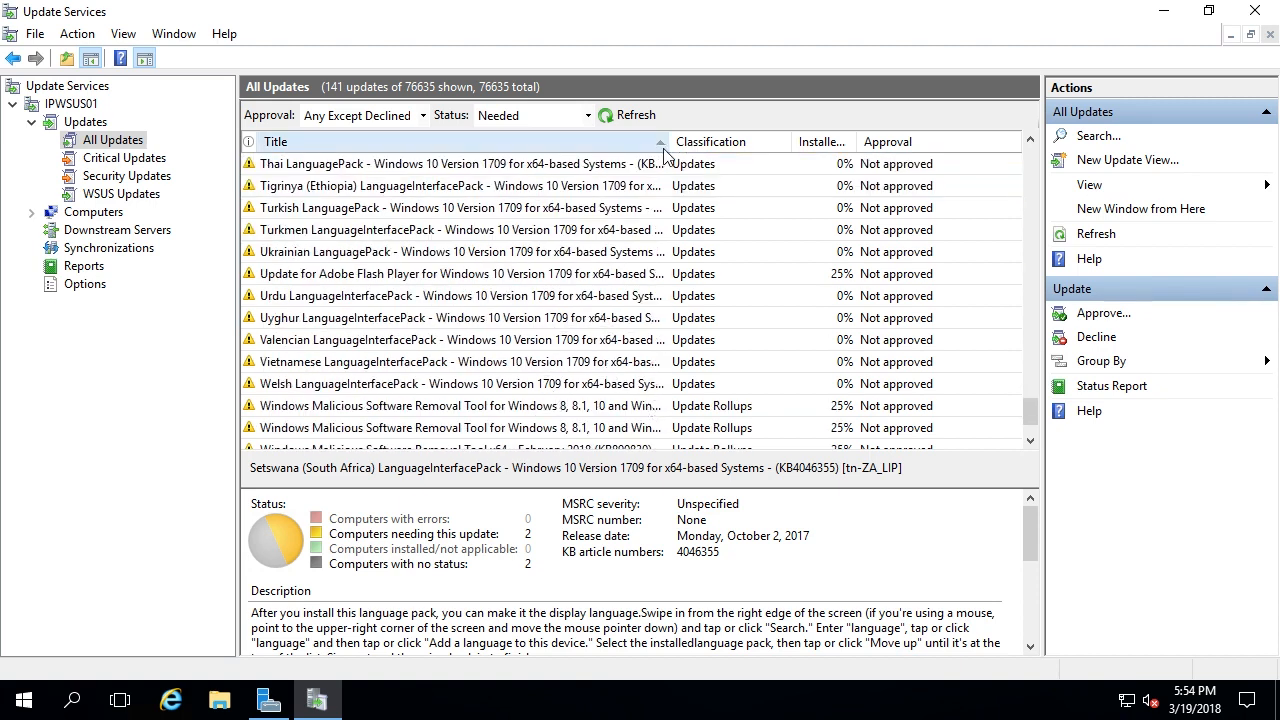
{"action": "left_click_drag", "start_coordinate": [664, 146], "coordinate": [718, 146]}
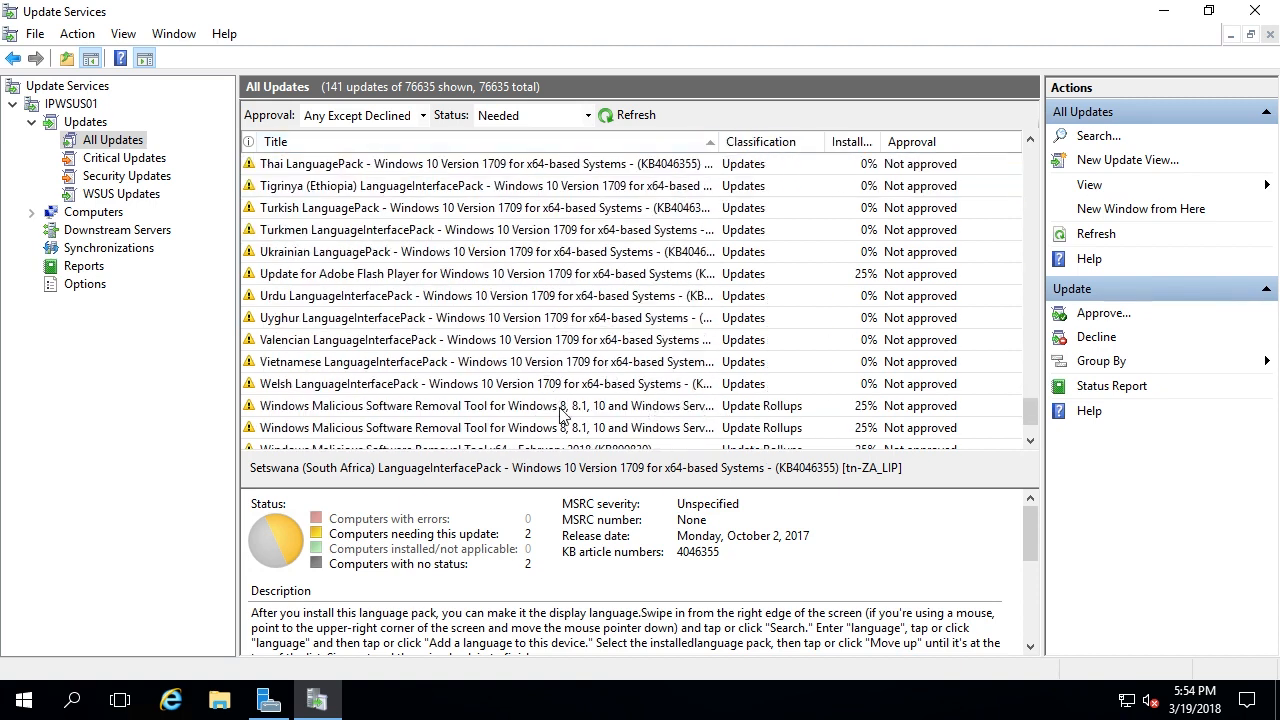
{"action": "scroll", "coordinate": [677, 420], "scroll_direction": "down", "scroll_amount": 1}
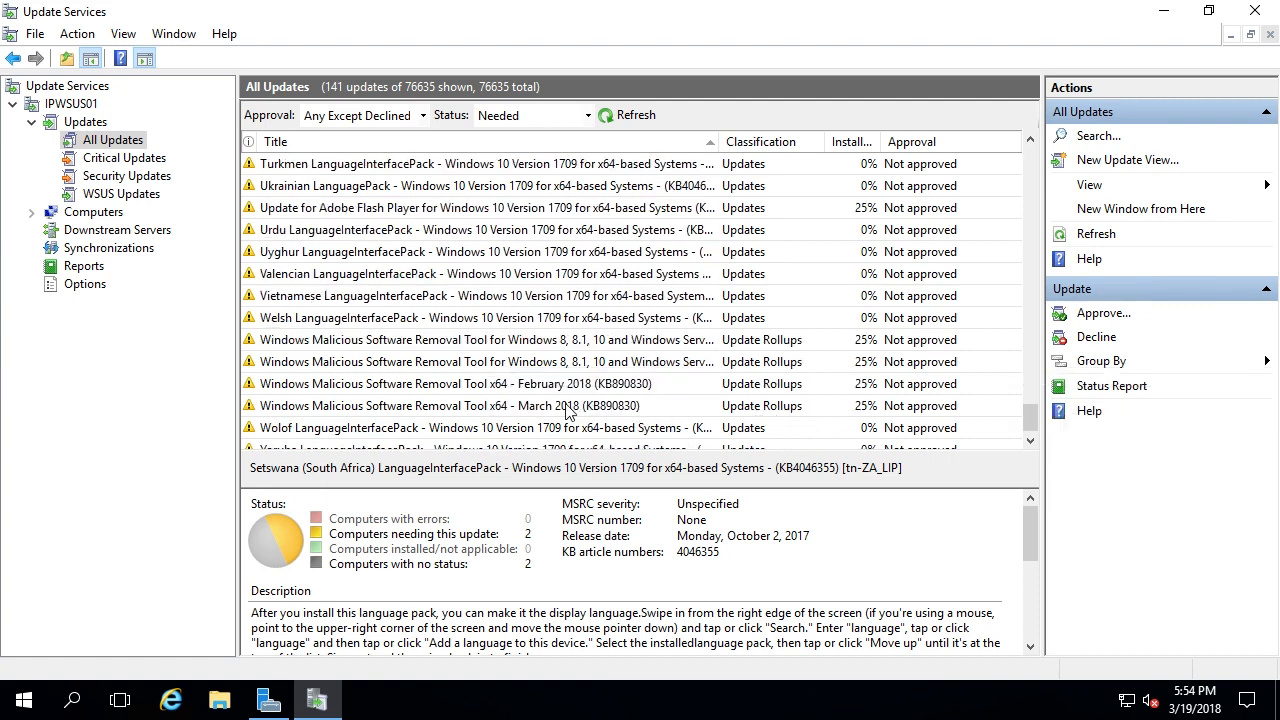
{"action": "scroll", "coordinate": [565, 405], "scroll_direction": "down", "scroll_amount": 1}
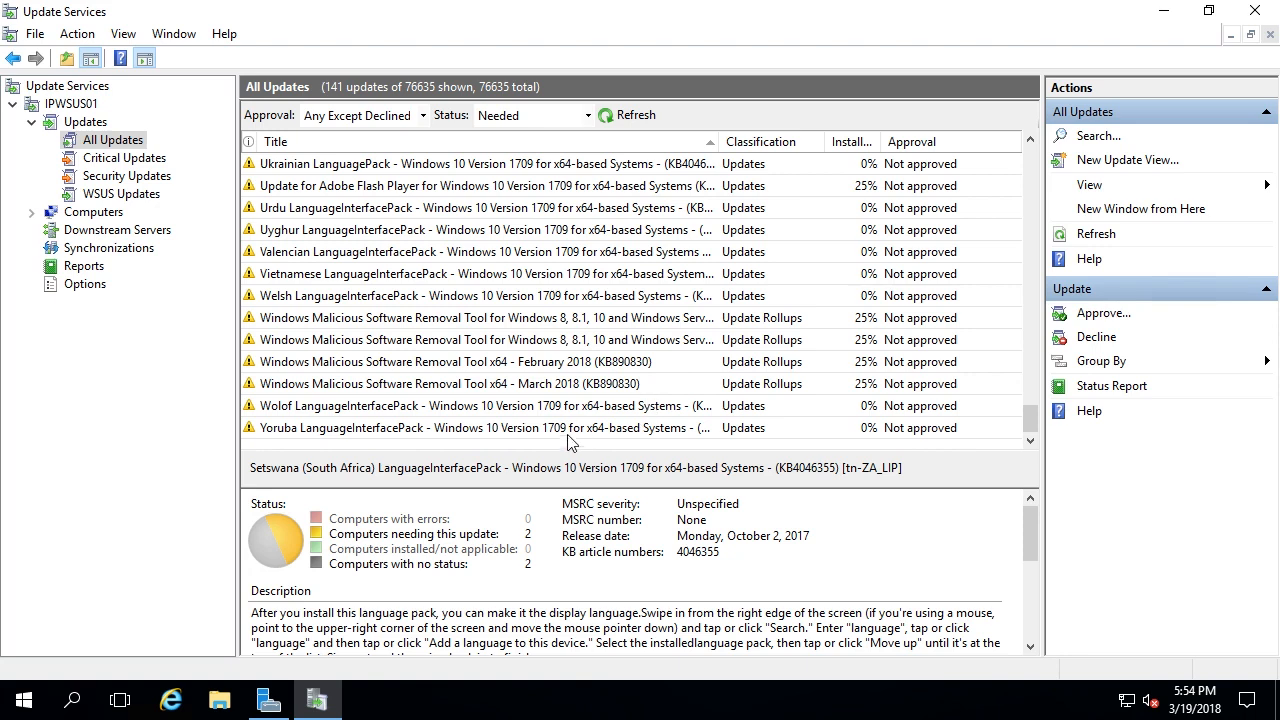
{"action": "left_click", "coordinate": [570, 432], "text": "shift"}
Approve the selected updates for install for the NonDomain and Windows10 groups, apply the approvals and close the progress report.
{"action": "right_click", "coordinate": [522, 234]}
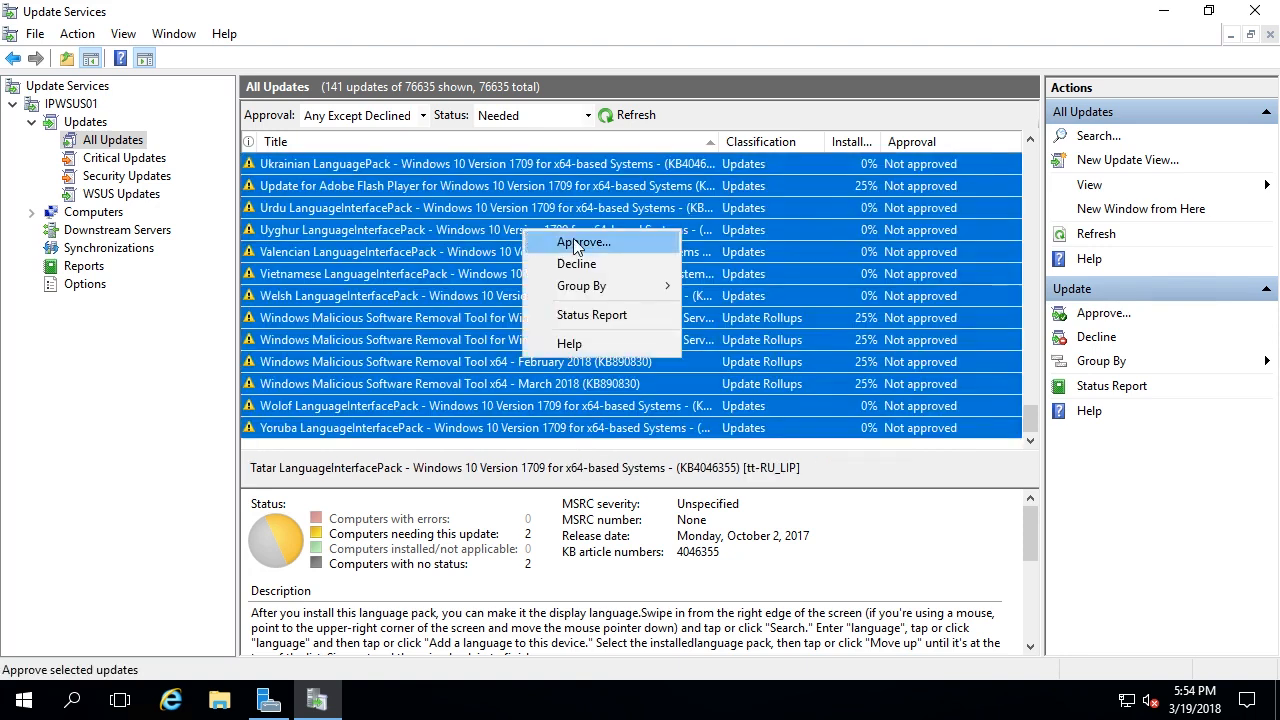
{"action": "left_click", "coordinate": [600, 243]}
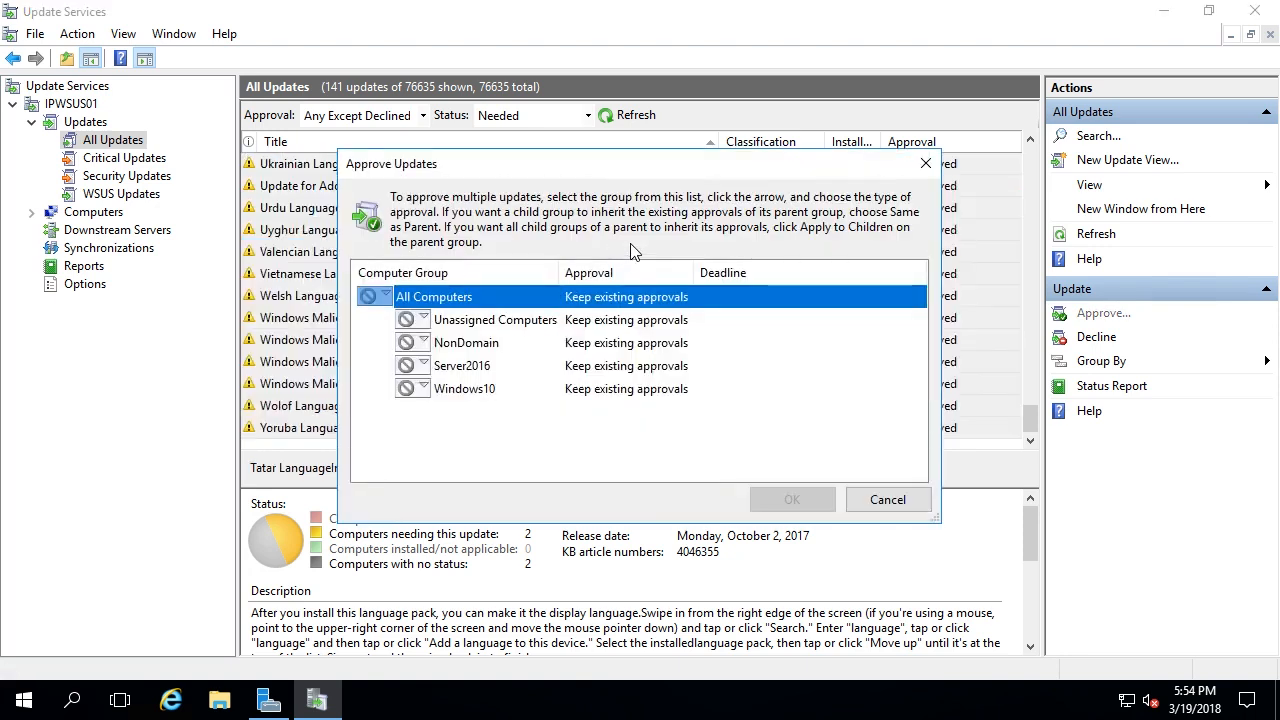
{"action": "left_click", "coordinate": [426, 343]}
{"action": "left_click", "coordinate": [447, 368]}
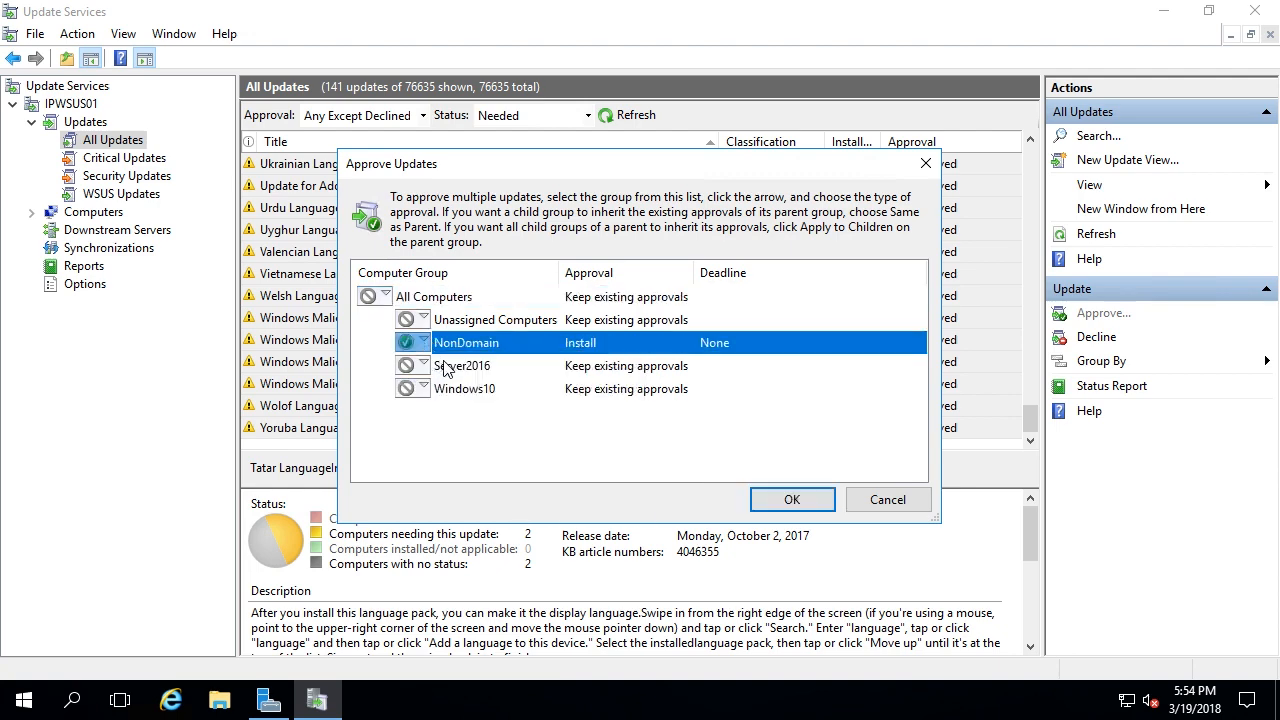
{"action": "left_click", "coordinate": [424, 389]}
{"action": "left_click", "coordinate": [471, 412]}
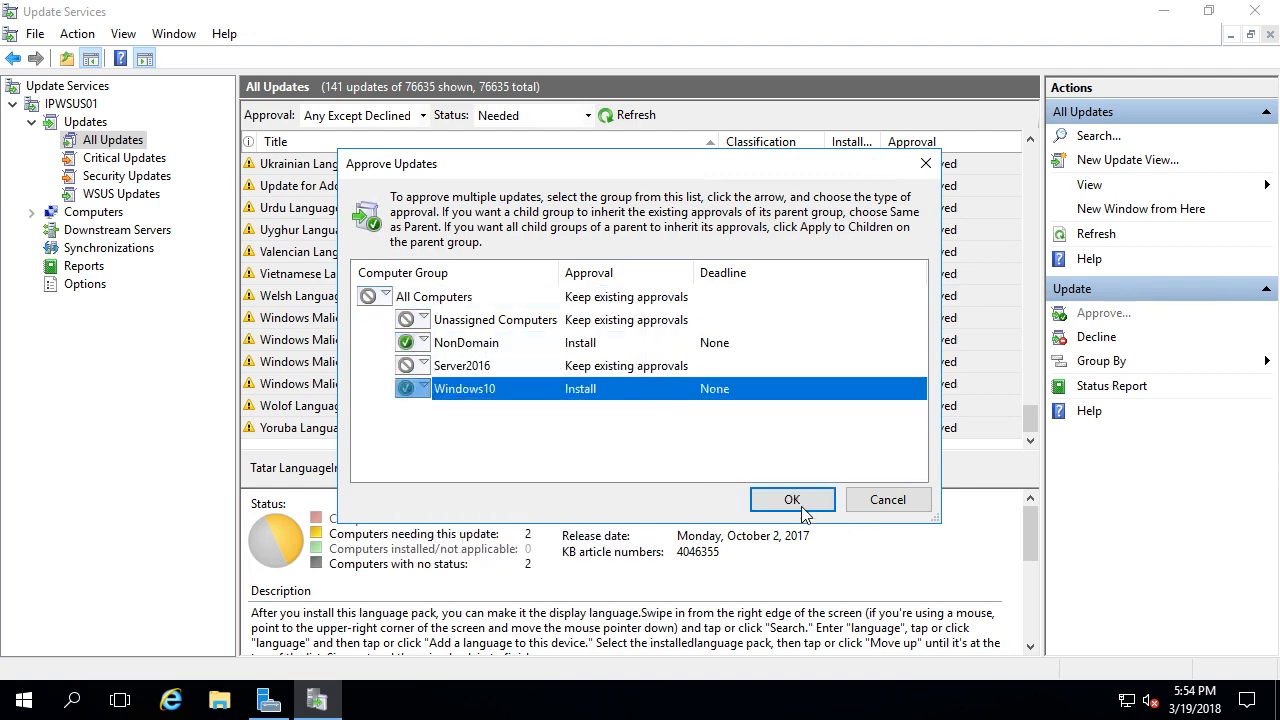
{"action": "left_click", "coordinate": [791, 500]}
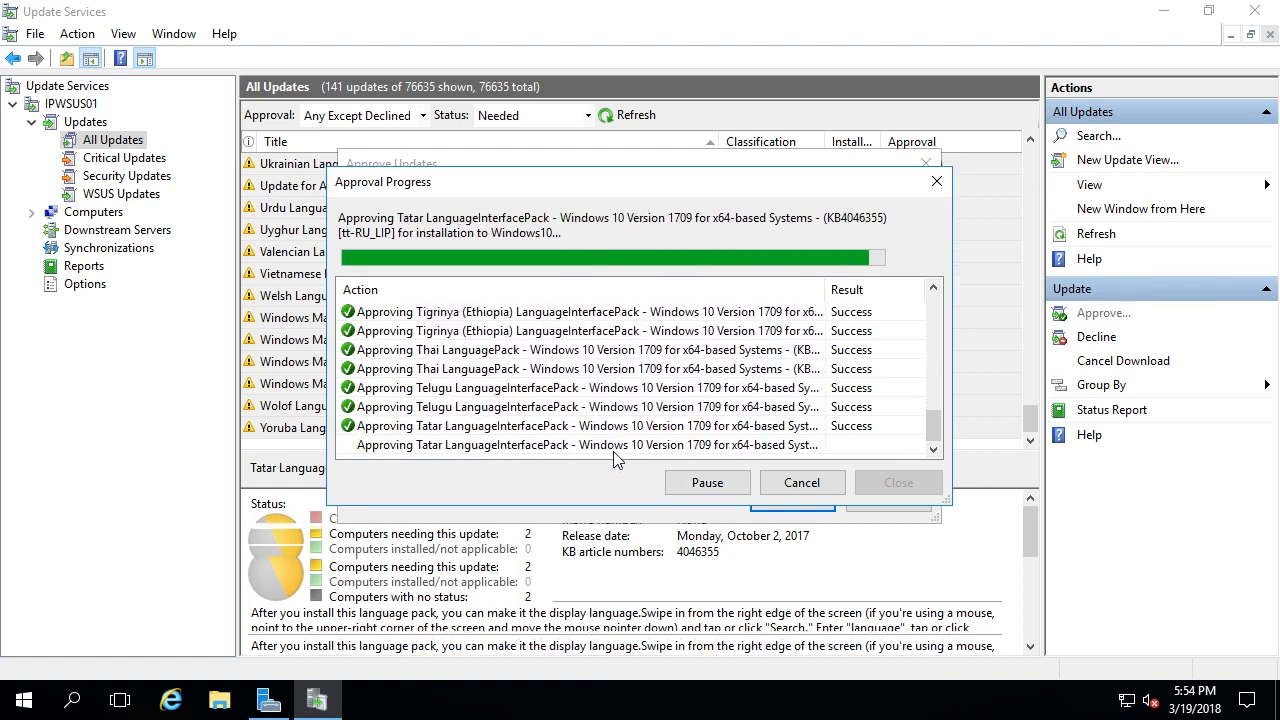
{"action": "left_click", "coordinate": [886, 484]}
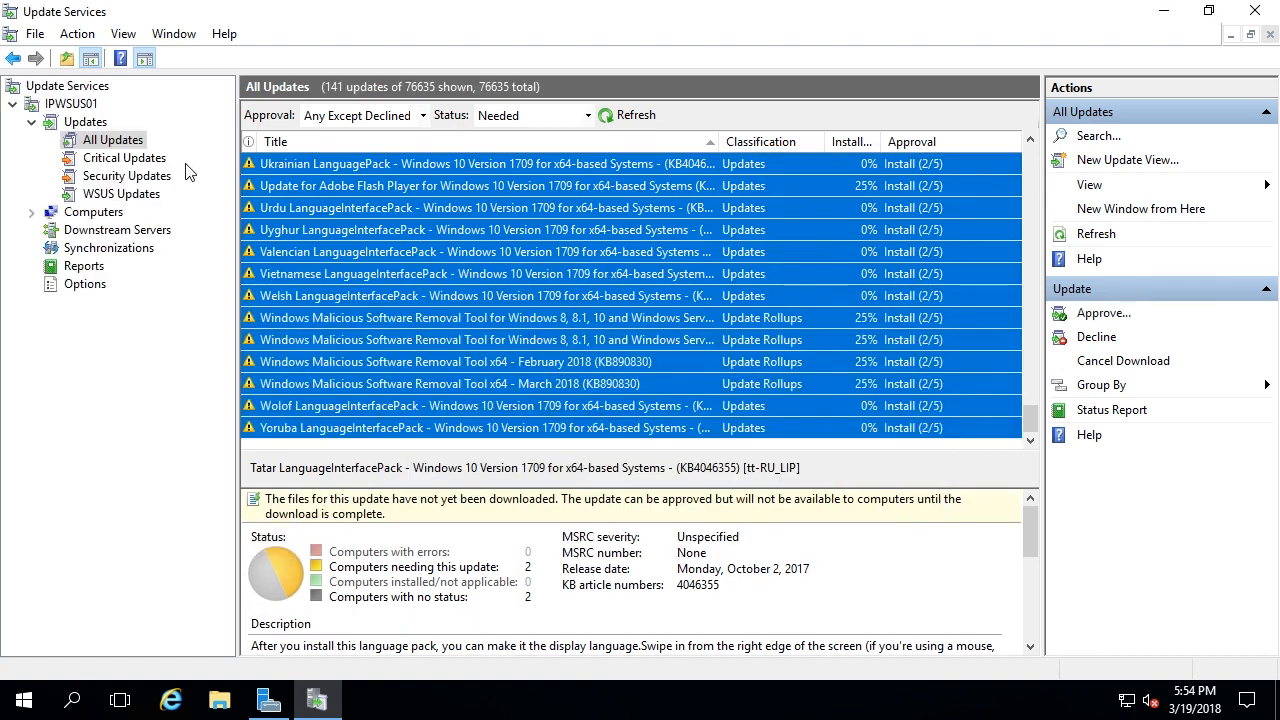
Refresh the updates summary and the IPWSUS01 server overview to check the approval counts and download status.
{"action": "left_click", "coordinate": [84, 124]}
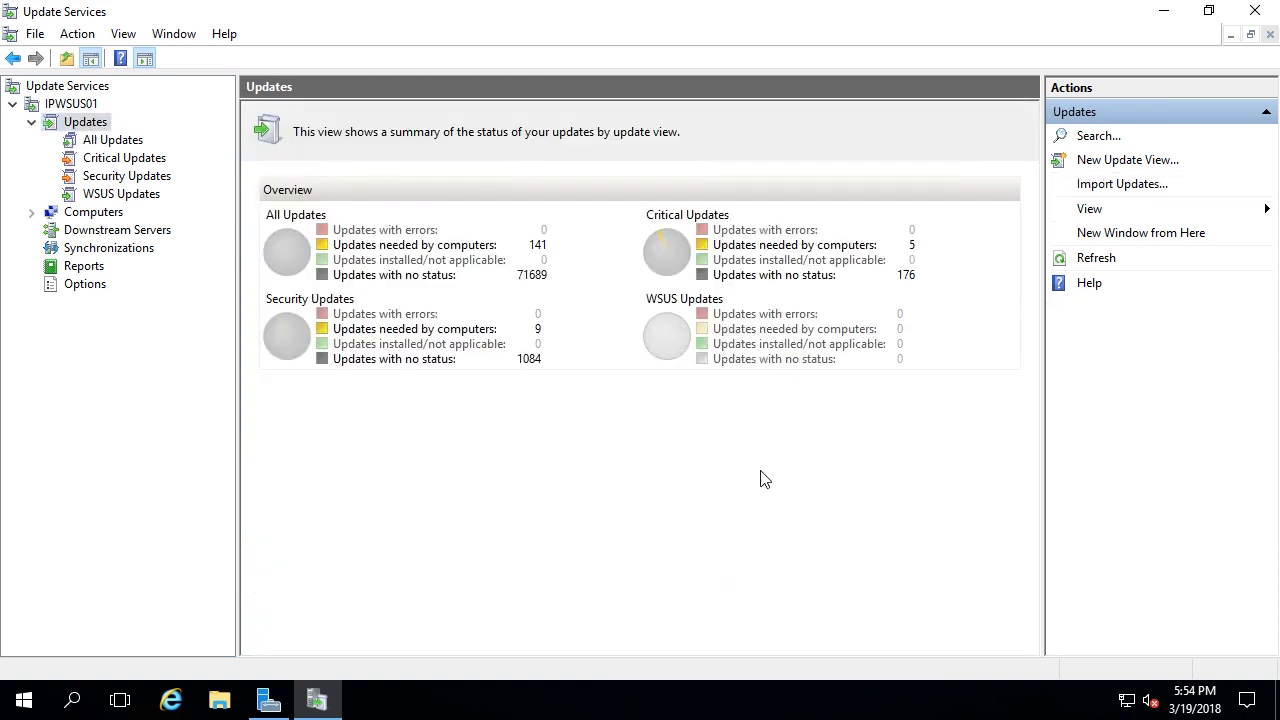
{"action": "left_click", "coordinate": [1097, 259]}
{"action": "left_click", "coordinate": [70, 106]}
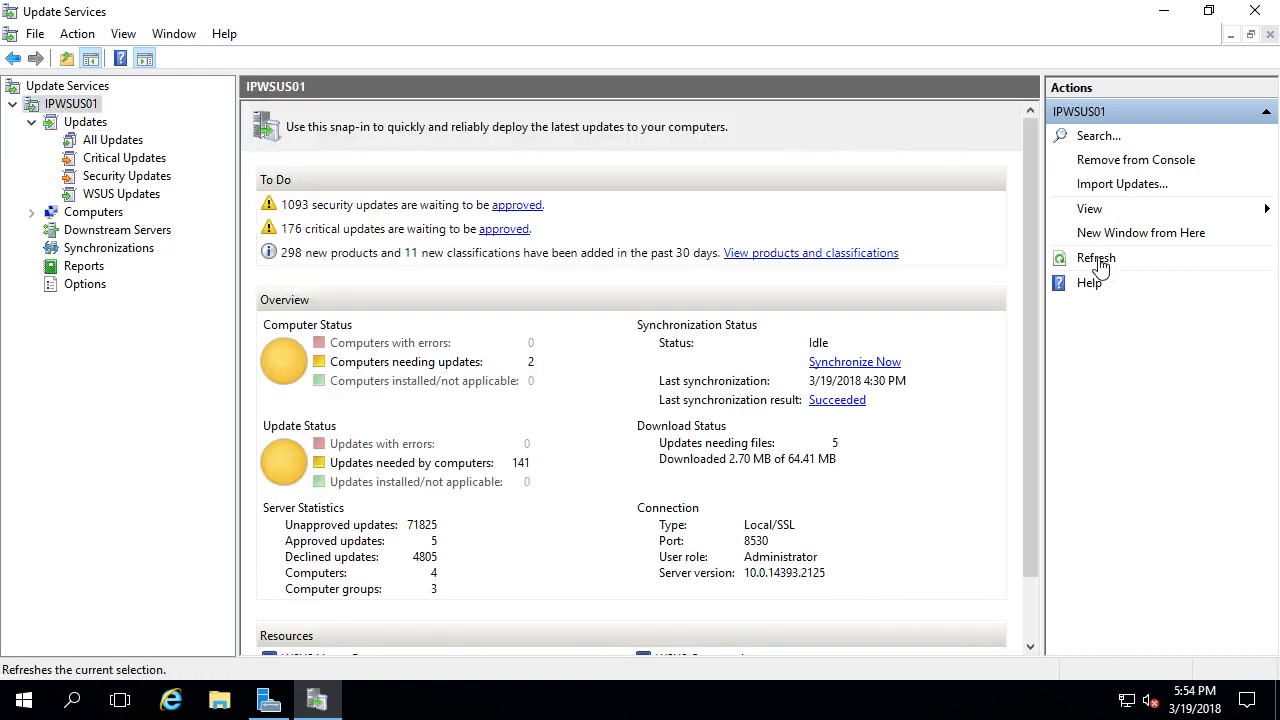
{"action": "left_click", "coordinate": [1062, 258]}
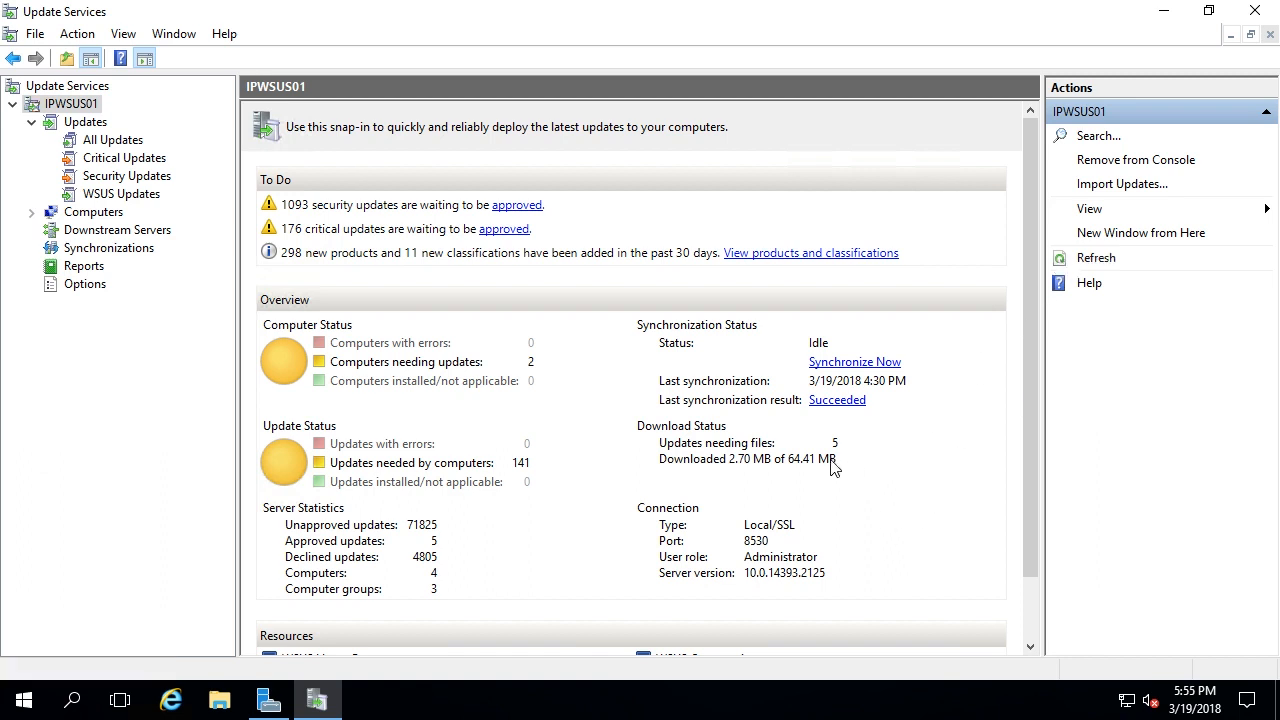
{"action": "left_click", "coordinate": [1095, 259]}
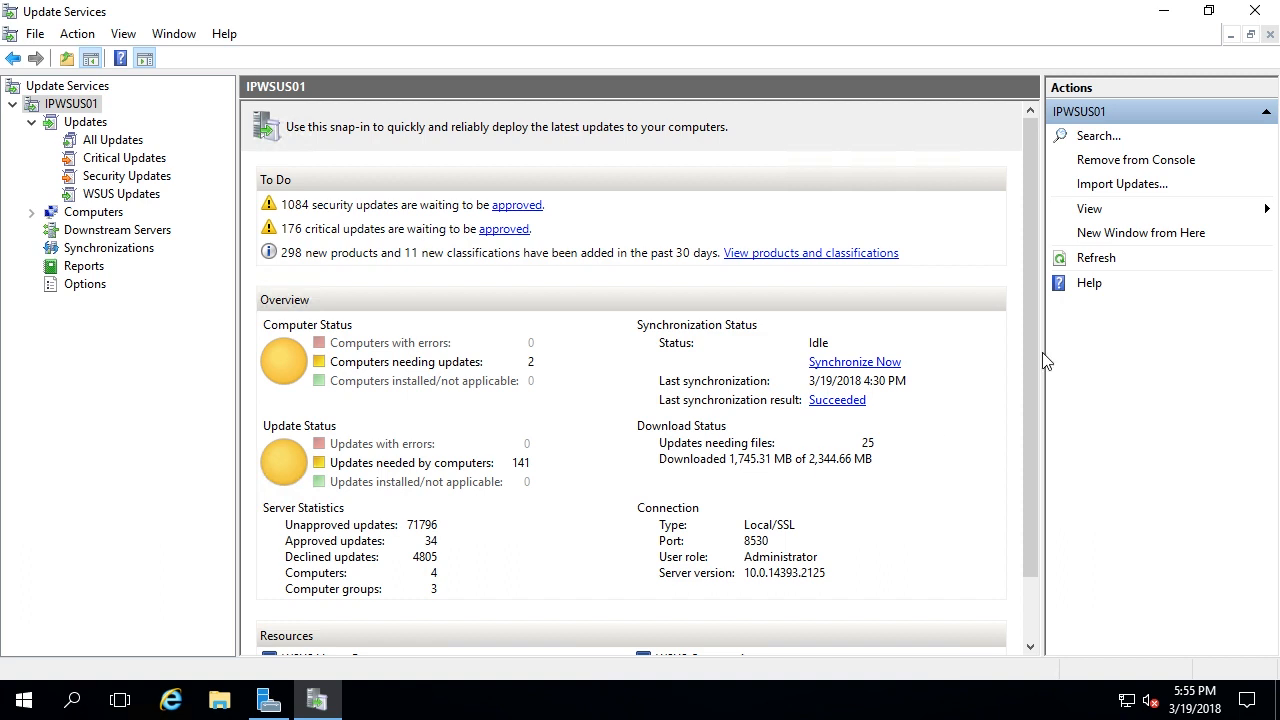
{"action": "left_click", "coordinate": [1108, 257]}
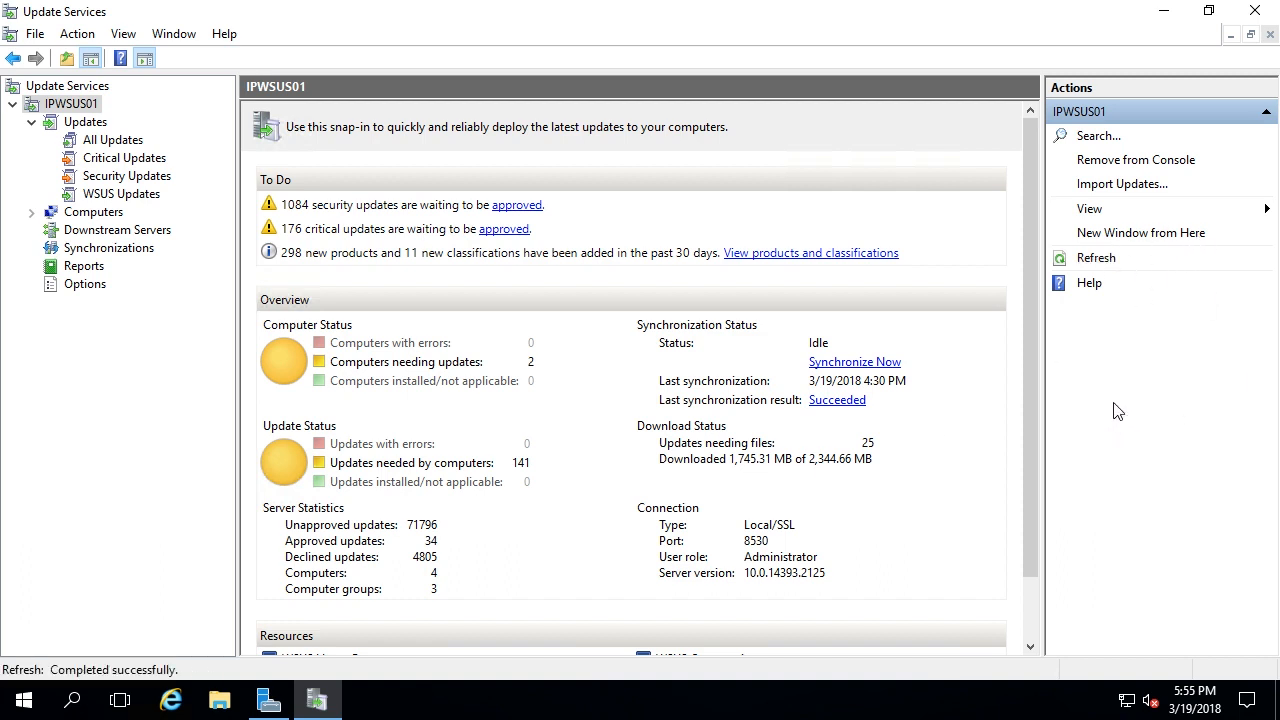
{"action": "left_click", "coordinate": [1095, 256]}
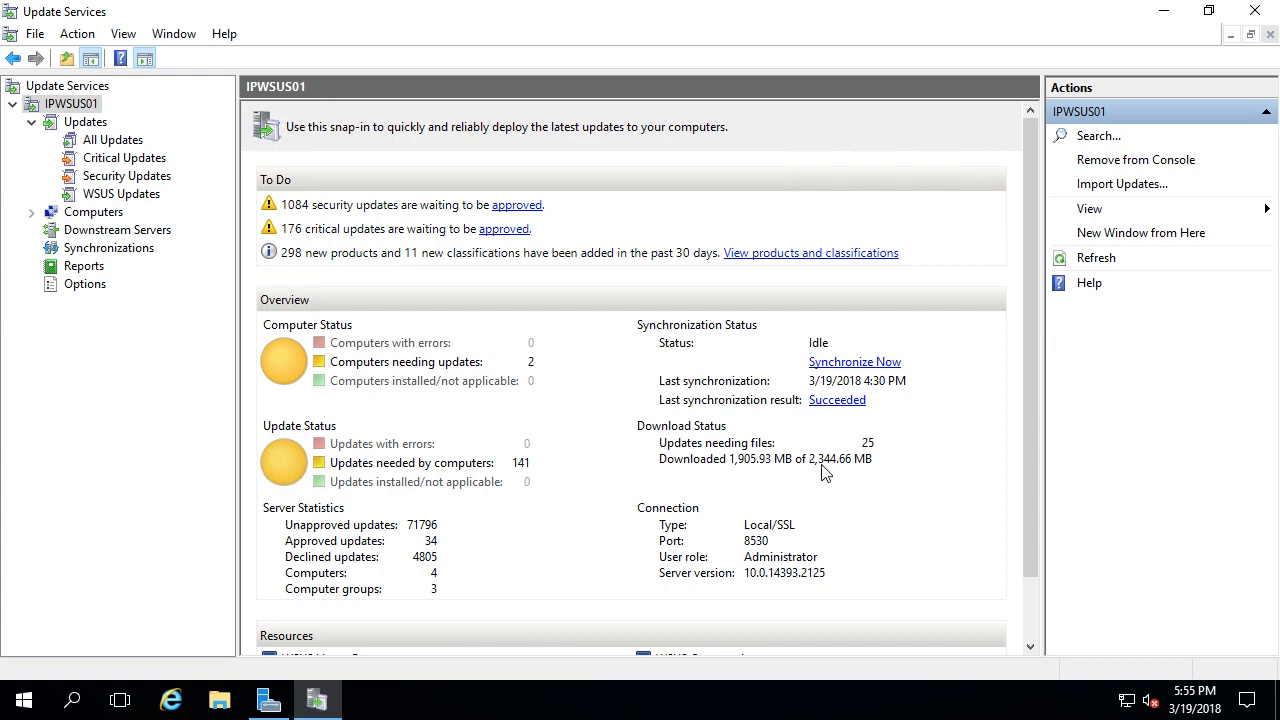
Filter the All Updates list to Unapproved updates with status Needed and reload it.
{"action": "left_click", "coordinate": [113, 140]}
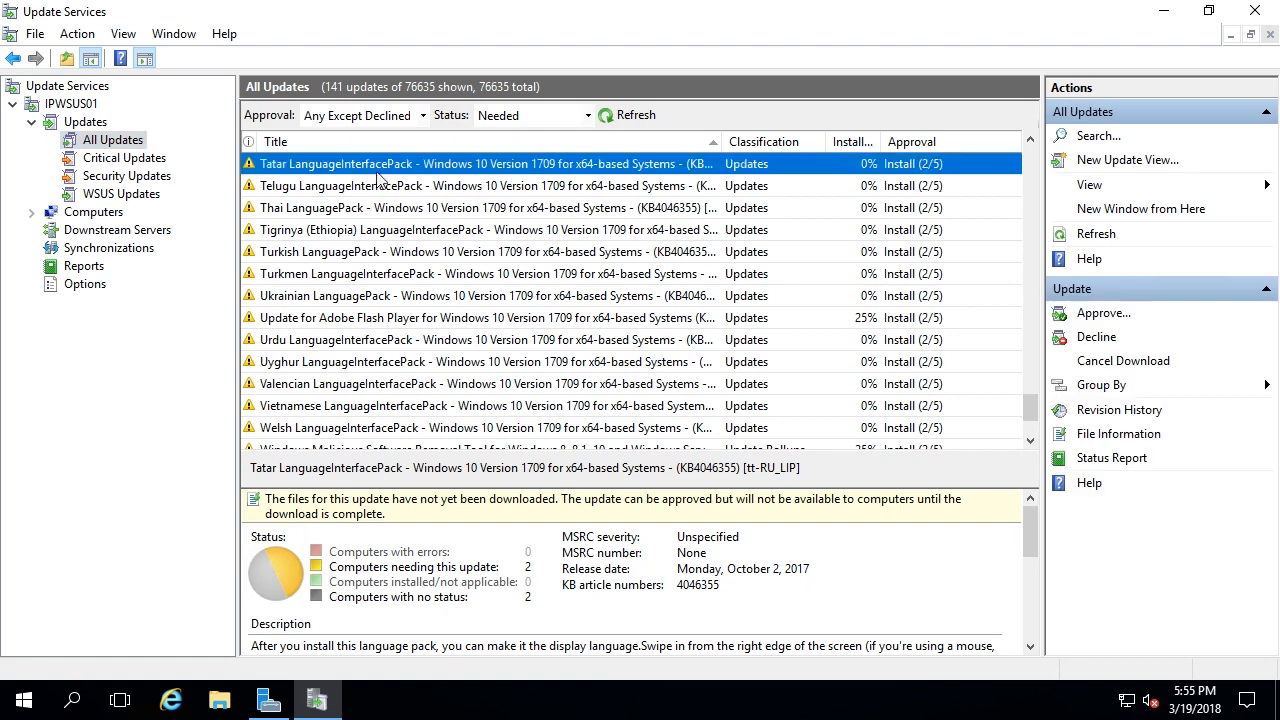
{"action": "left_click", "coordinate": [365, 115]}
{"action": "left_click", "coordinate": [357, 183]}
{"action": "left_click", "coordinate": [630, 115]}
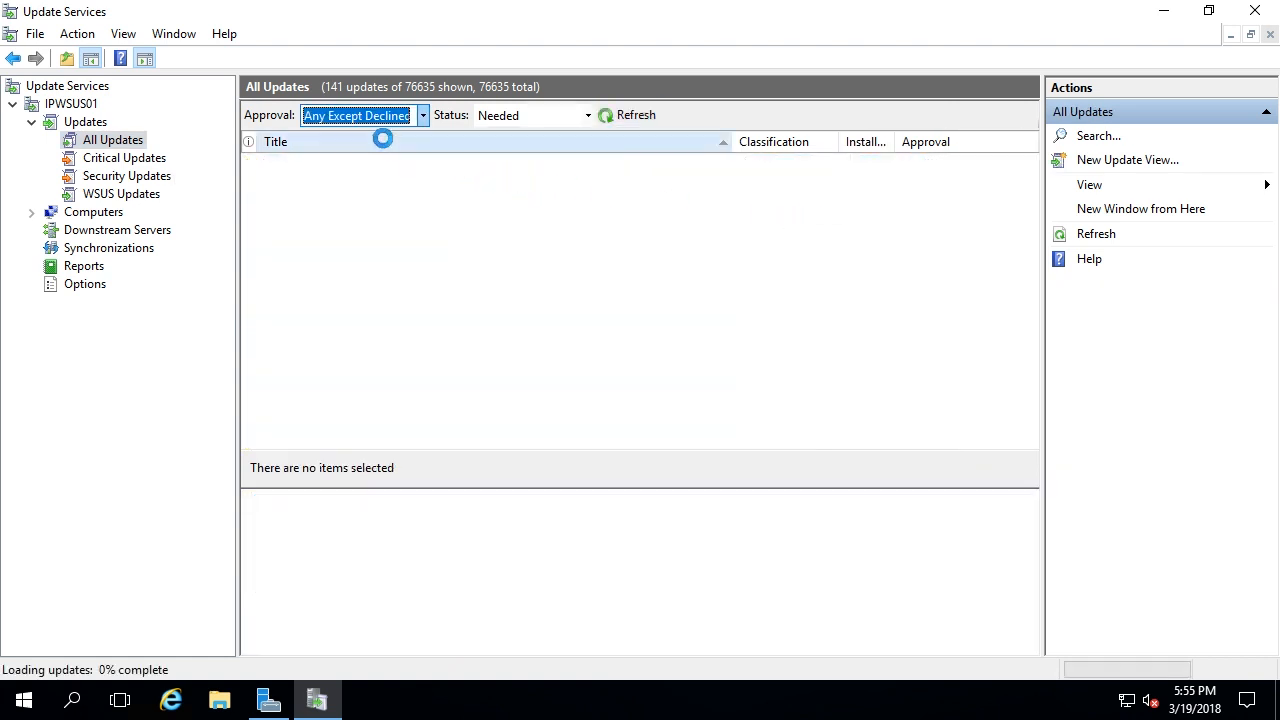
{"action": "left_click", "coordinate": [412, 117]}
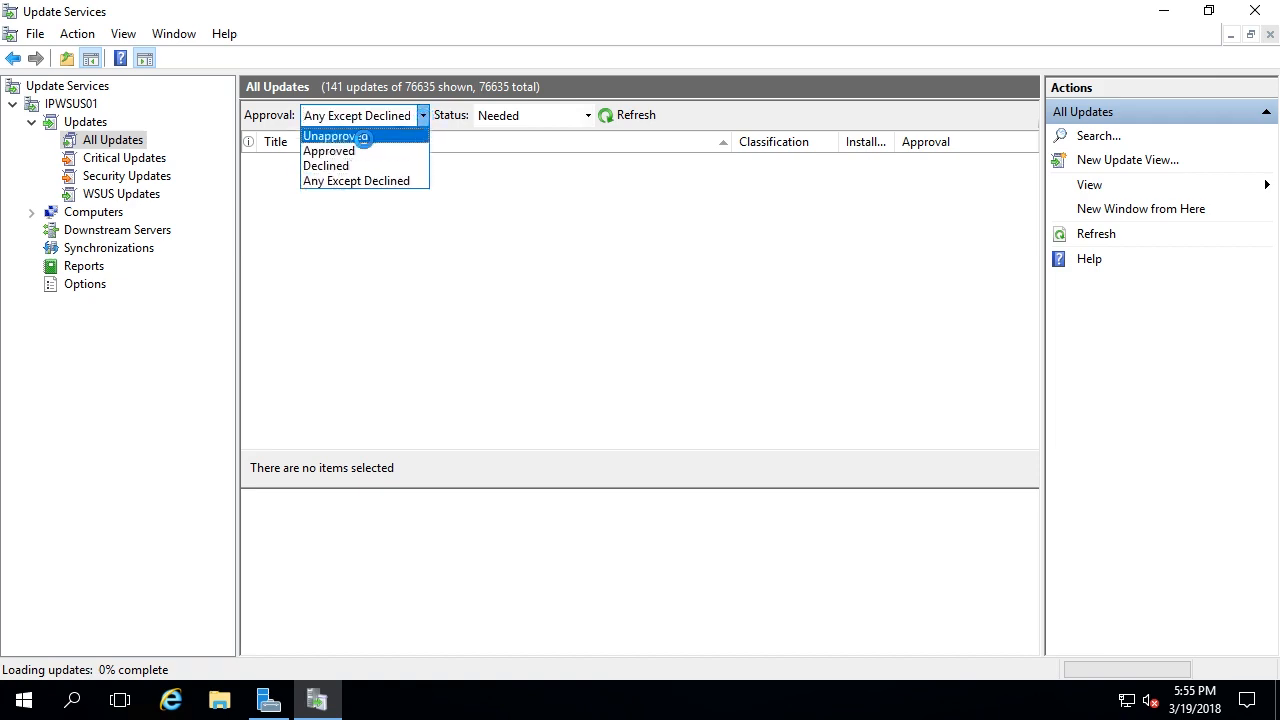
{"action": "left_click", "coordinate": [340, 136]}
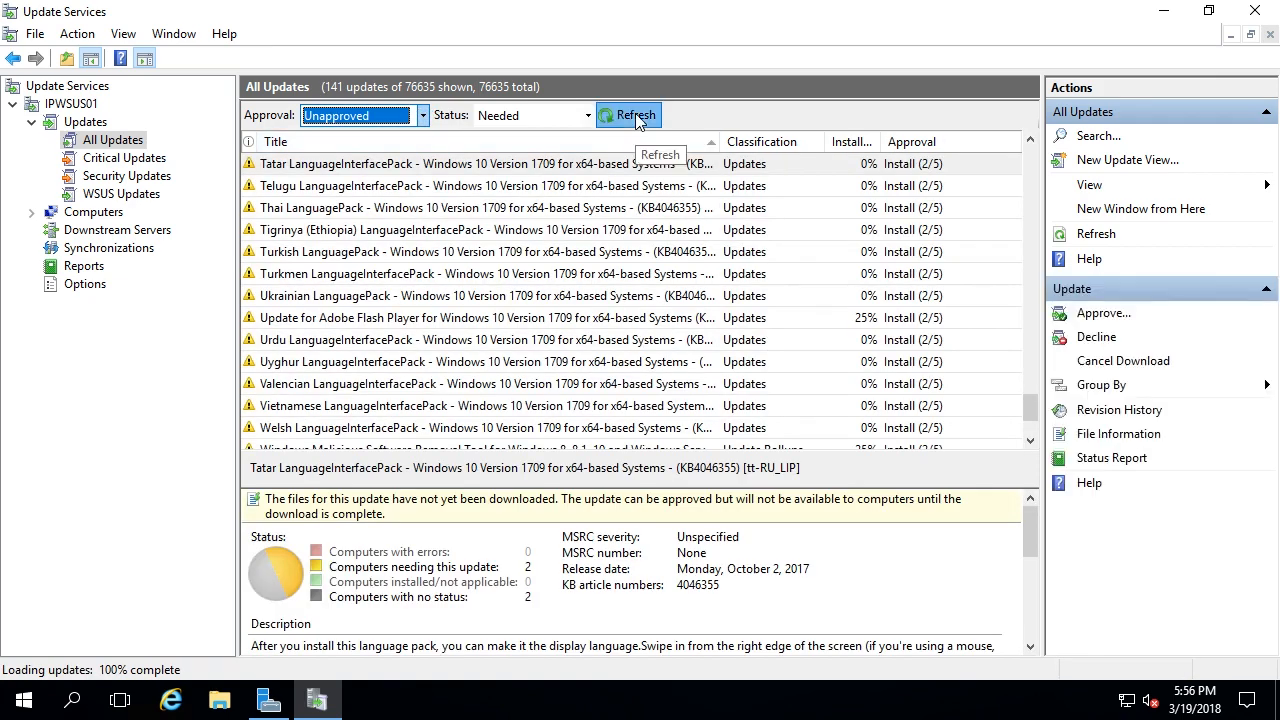
{"action": "left_click", "coordinate": [645, 114]}
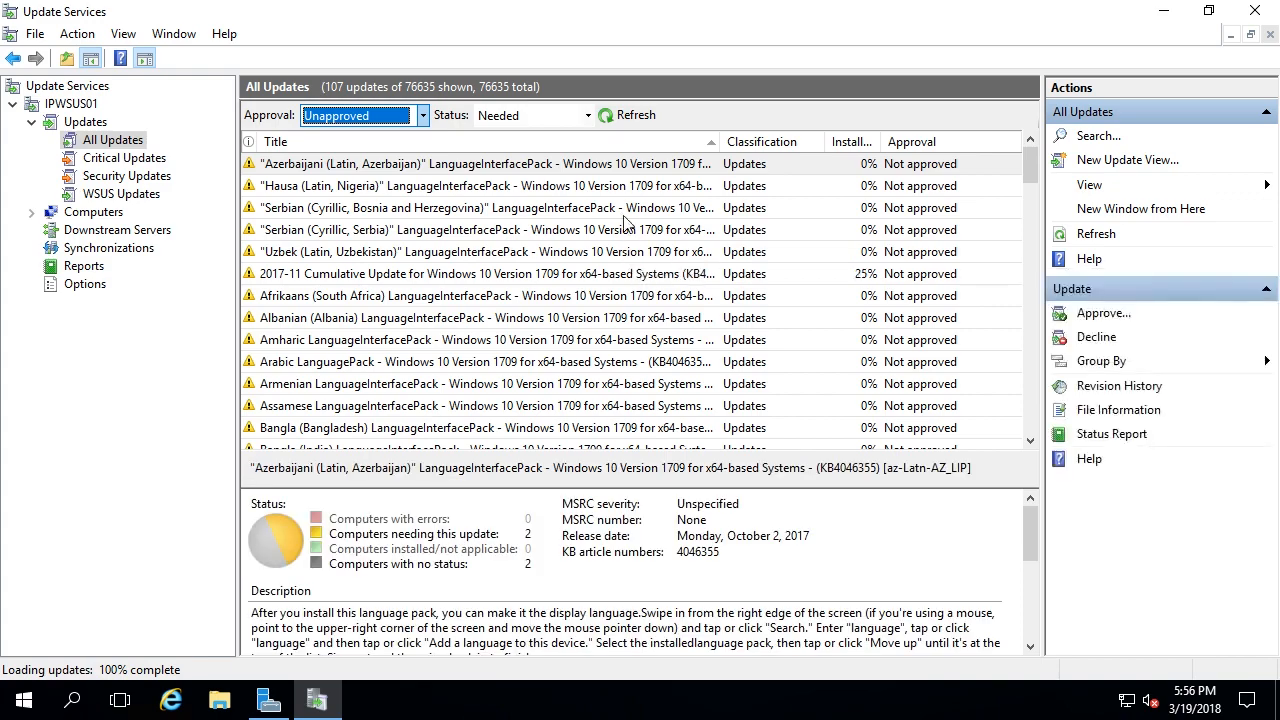
Select all Microsoft Silverlight updates from KB3080333 through KB4023307 in the unapproved list.
{"action": "left_click_drag", "start_coordinate": [1030, 165], "coordinate": [1040, 437]}
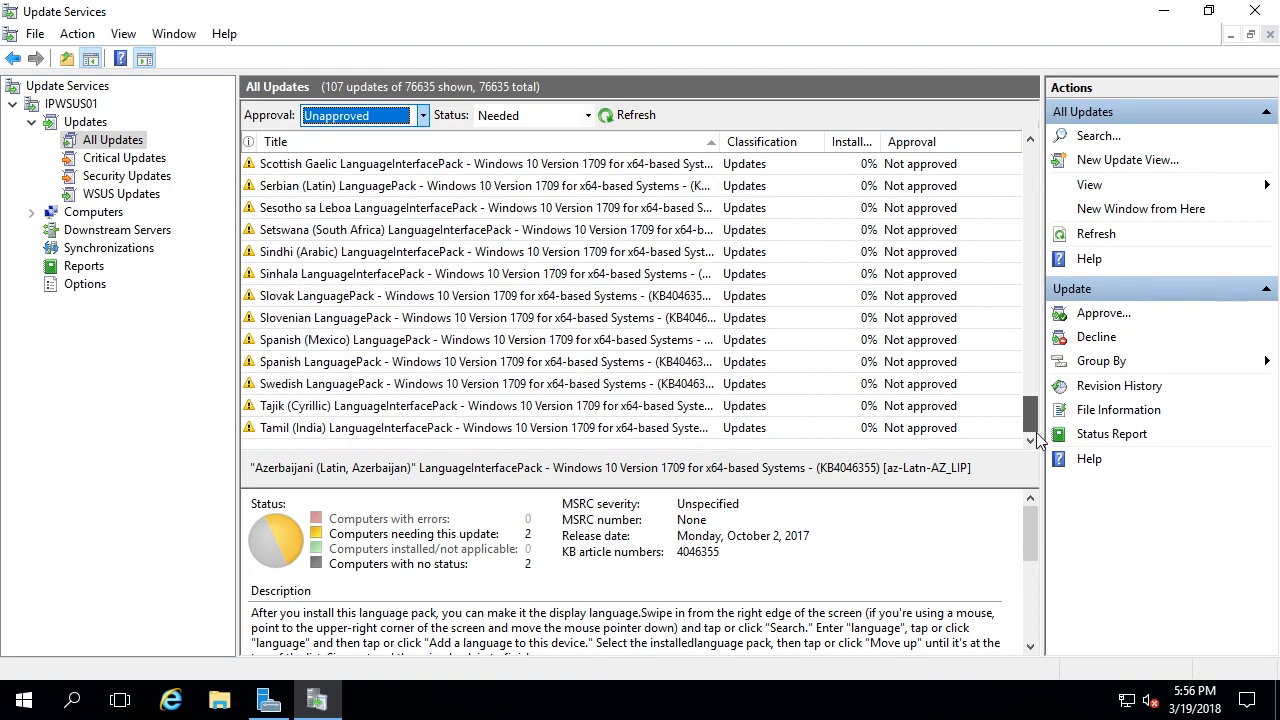
{"action": "scroll", "coordinate": [790, 380], "scroll_direction": "up", "scroll_amount": 9}
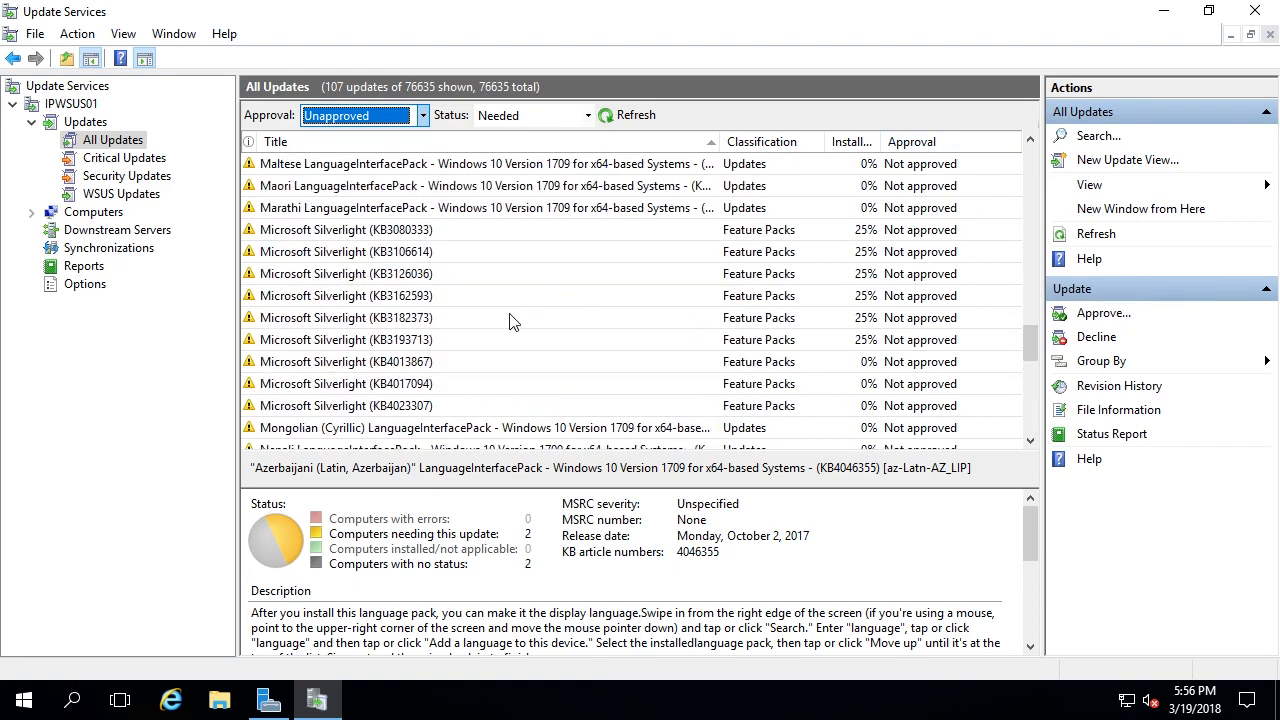
{"action": "scroll", "coordinate": [509, 321], "scroll_direction": "up", "scroll_amount": 1}
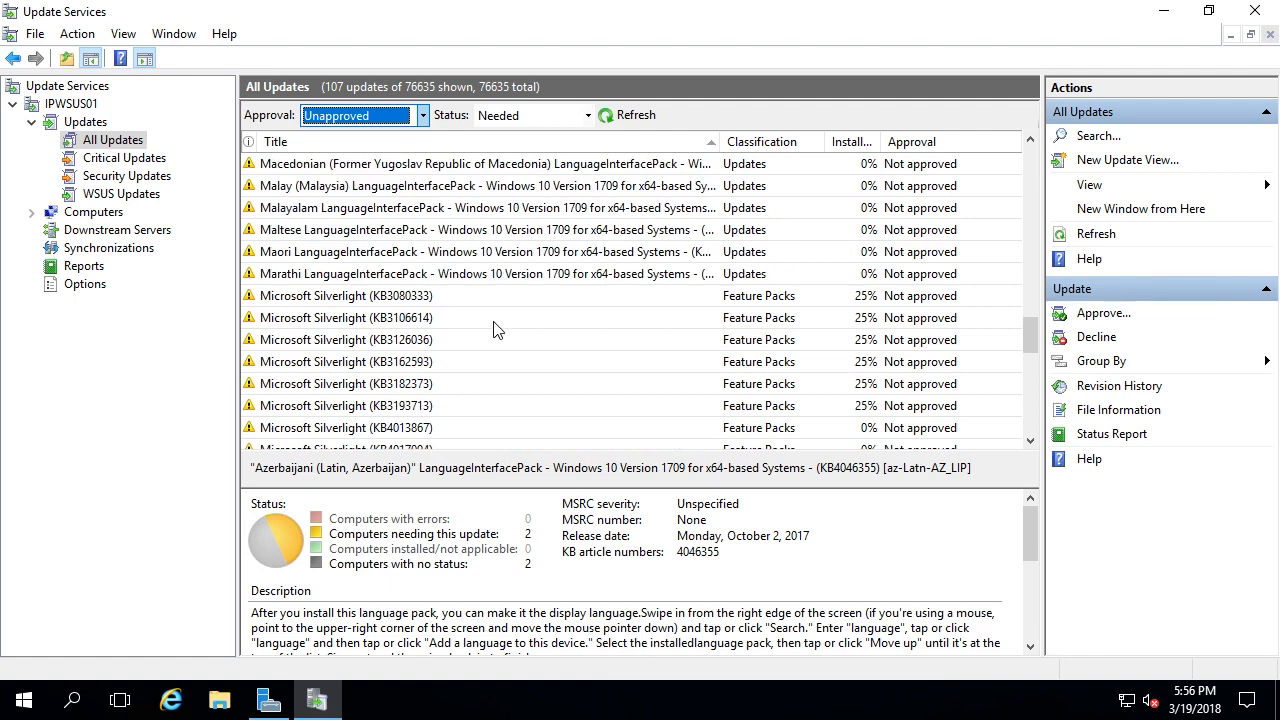
{"action": "left_click", "coordinate": [410, 300]}
{"action": "scroll", "coordinate": [548, 325], "scroll_direction": "down", "scroll_amount": 2}
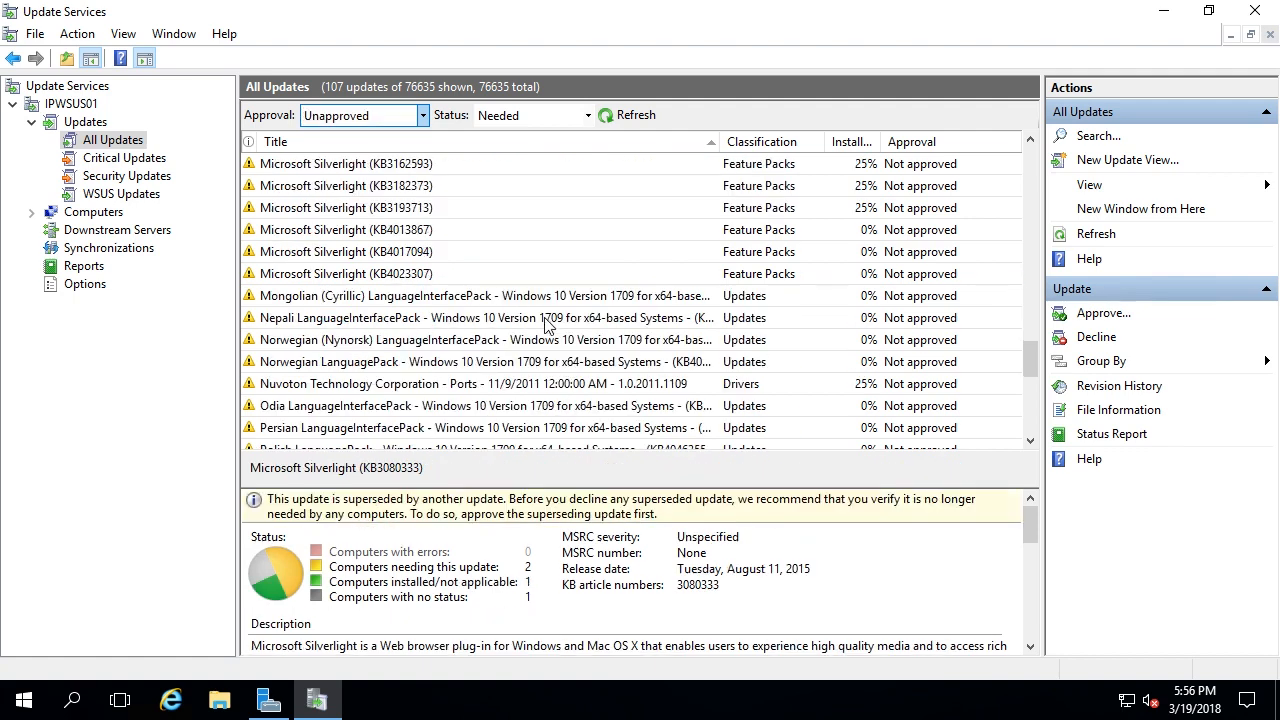
{"action": "scroll", "coordinate": [405, 270], "scroll_direction": "up", "scroll_amount": 2}
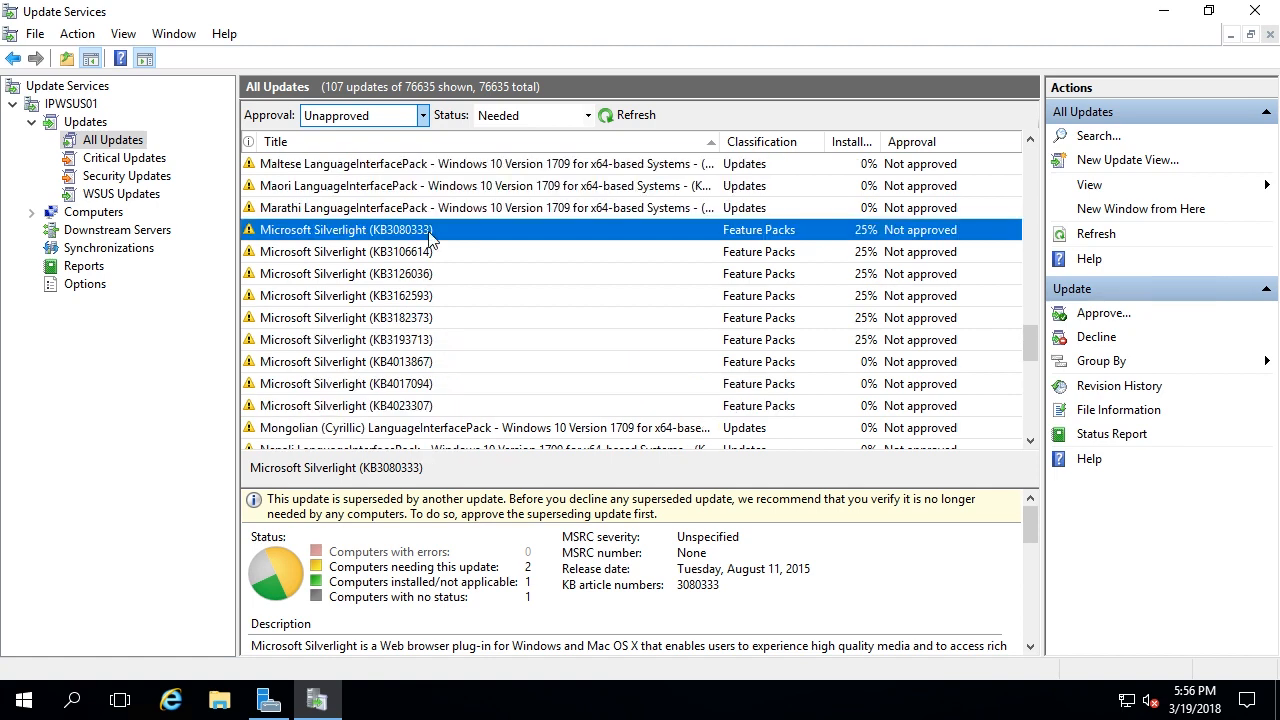
{"action": "left_click", "coordinate": [425, 405], "text": "shift"}
Approve the selected Microsoft Silverlight updates for install for All Computers, apply the approval and close the progress report.
{"action": "right_click", "coordinate": [401, 285]}
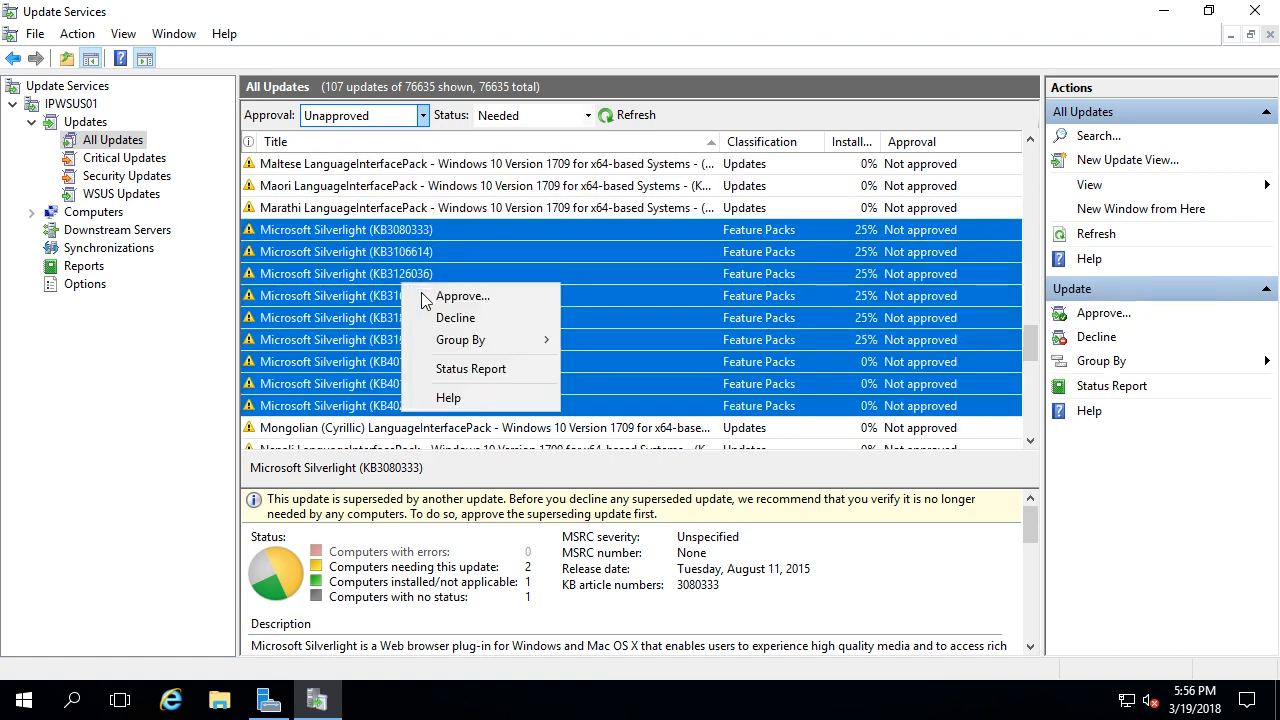
{"action": "left_click", "coordinate": [435, 294]}
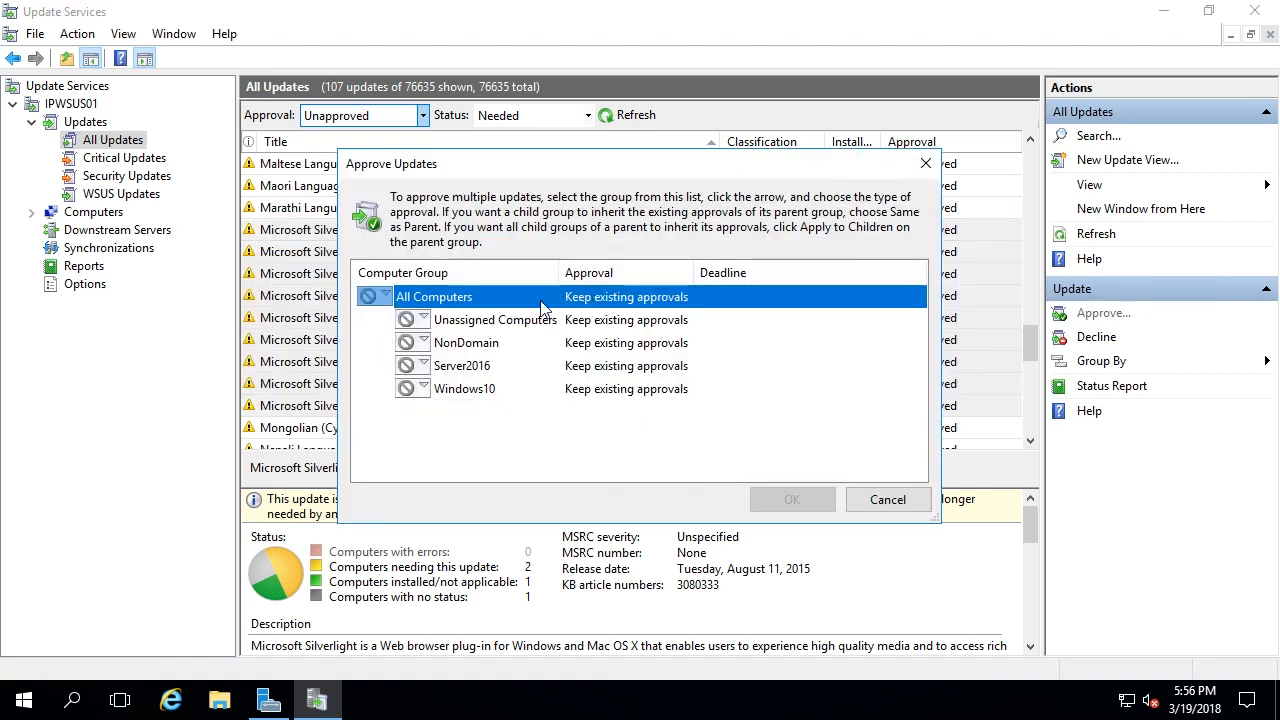
{"action": "left_click", "coordinate": [418, 345]}
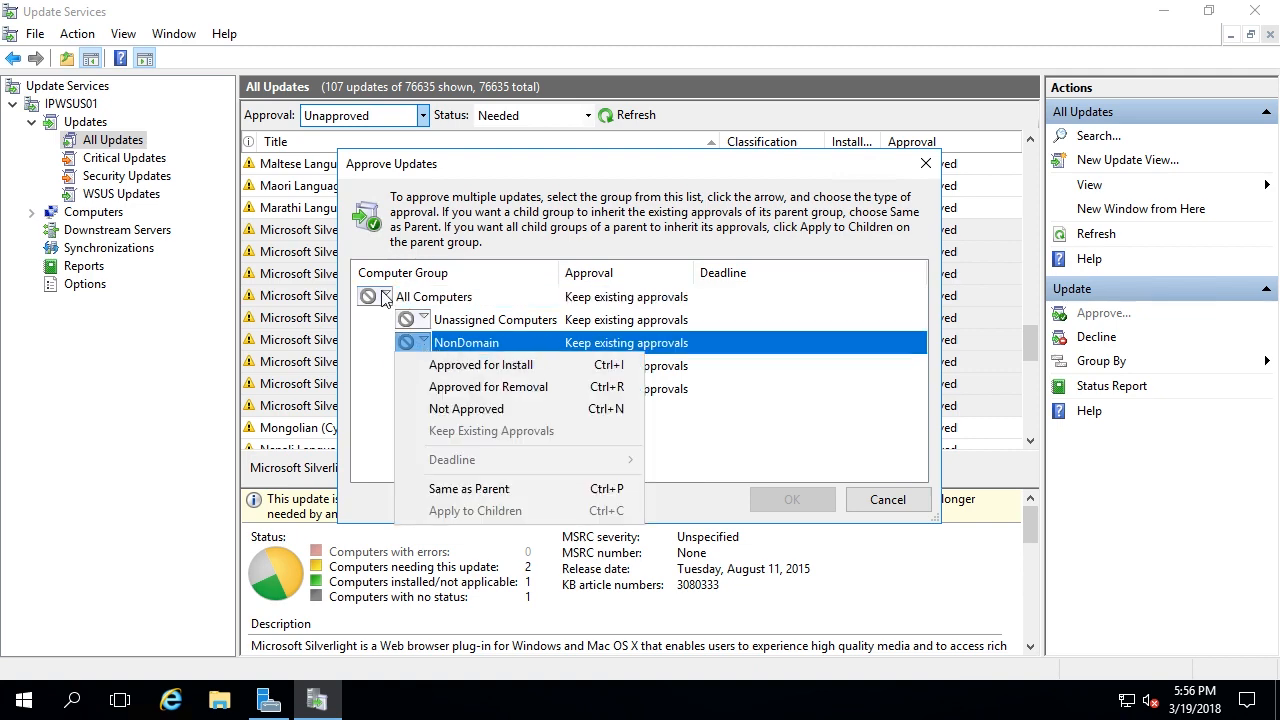
{"action": "left_click", "coordinate": [385, 296]}
{"action": "left_click", "coordinate": [420, 314]}
{"action": "left_click", "coordinate": [790, 498]}
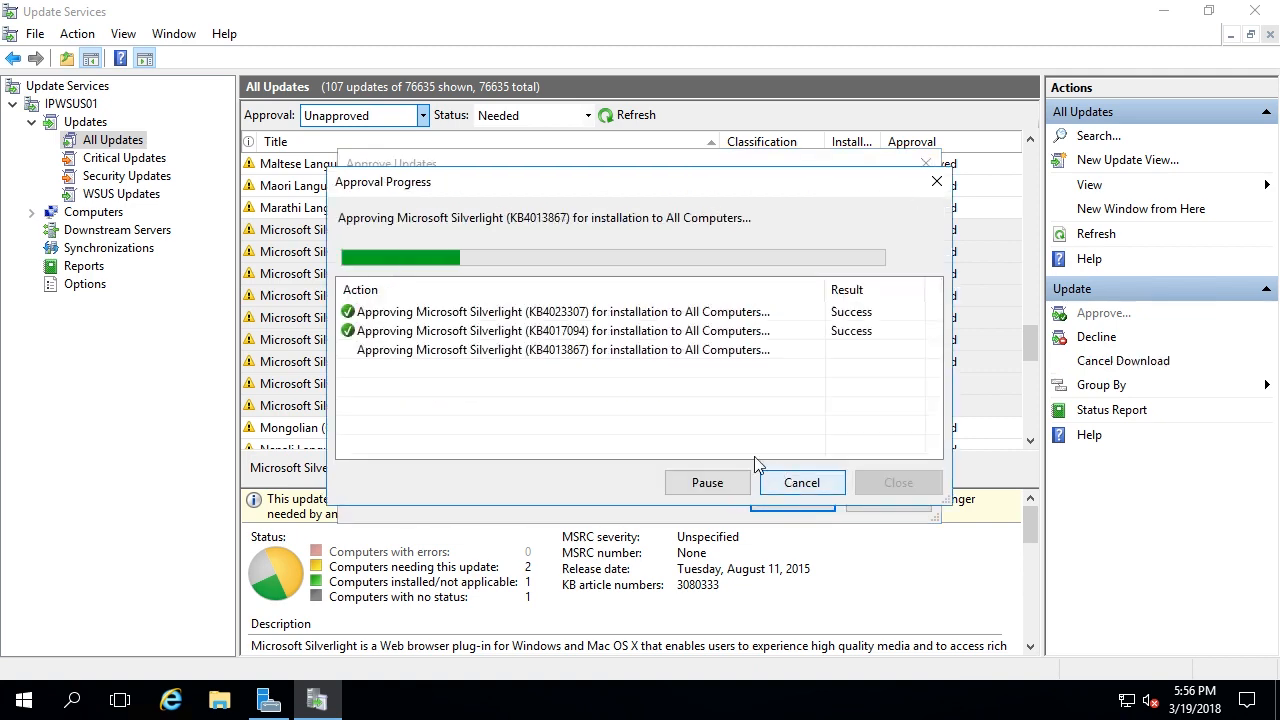
{"action": "left_click", "coordinate": [898, 483]}
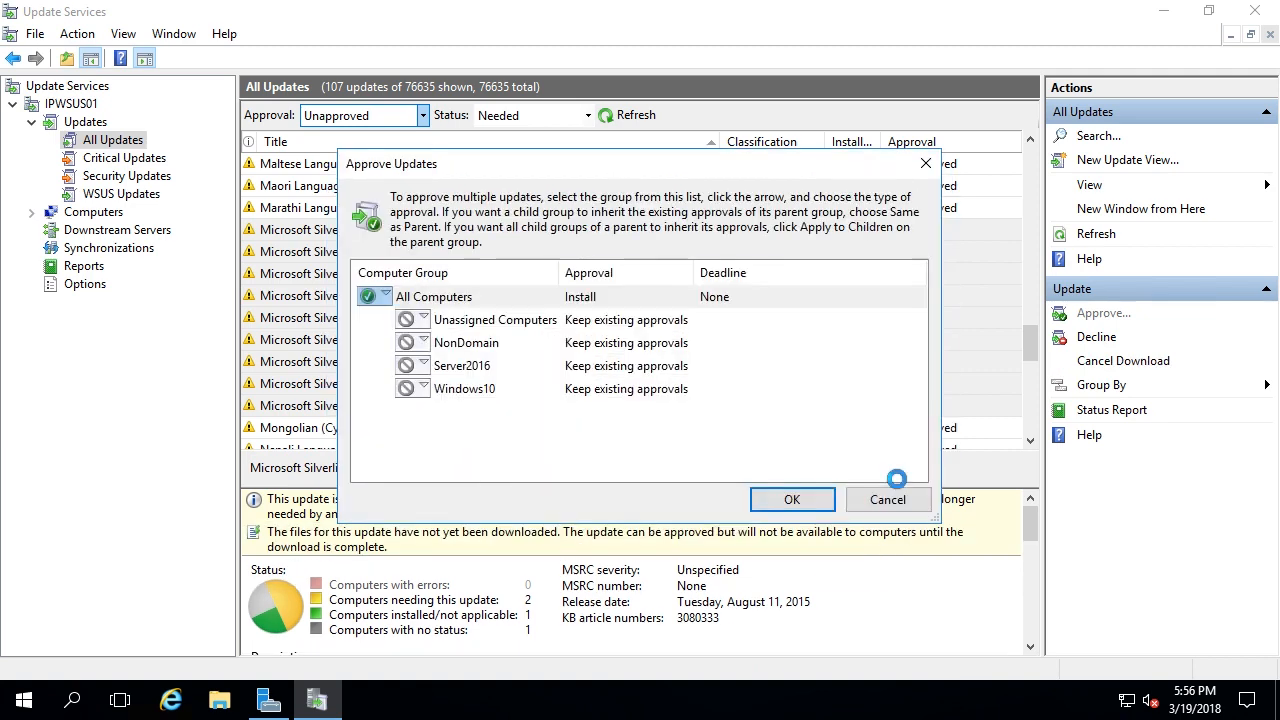
Reload the All Updates list of unapproved, needed updates and select every update that remains in it.
{"action": "left_click", "coordinate": [633, 116]}
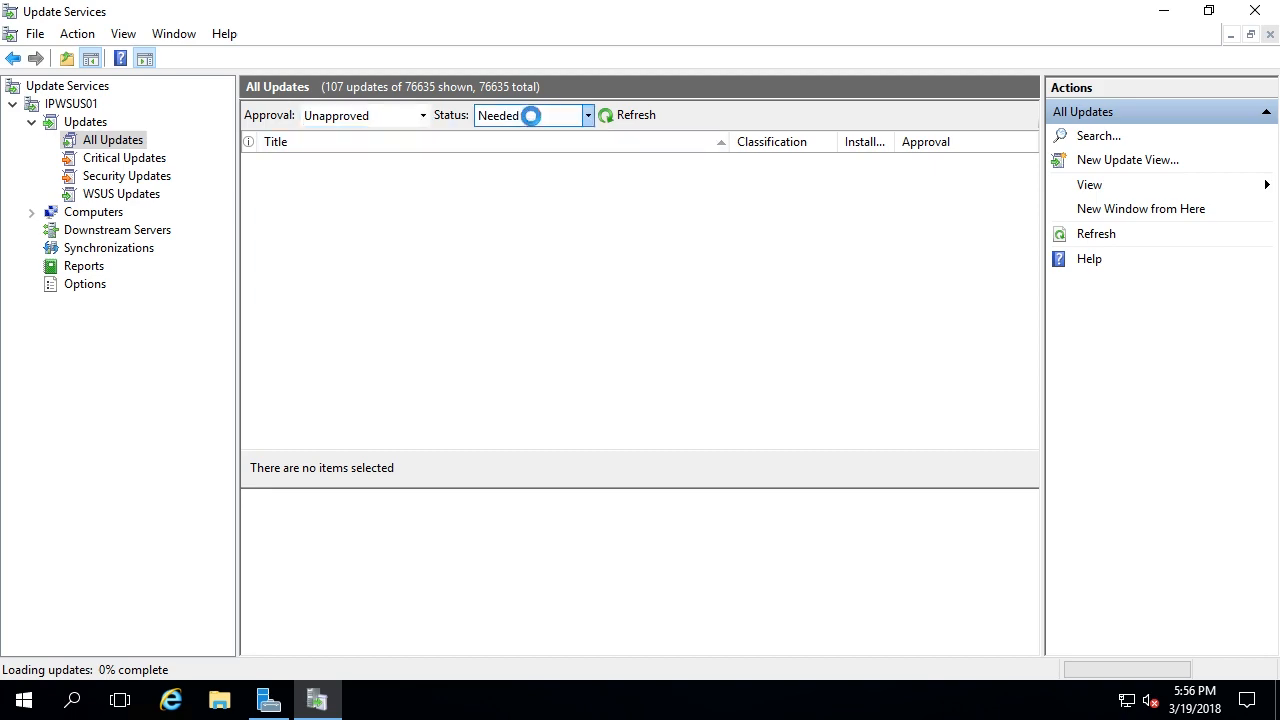
{"action": "mouse_move", "coordinate": [1040, 170]}
{"action": "left_mouse_down"}
{"action": "mouse_move", "coordinate": [1062, 424]}
{"action": "mouse_move", "coordinate": [1031, 160]}
{"action": "left_mouse_up"}
{"action": "left_click", "coordinate": [808, 428]}
{"action": "key", "text": "ctrl+a"}
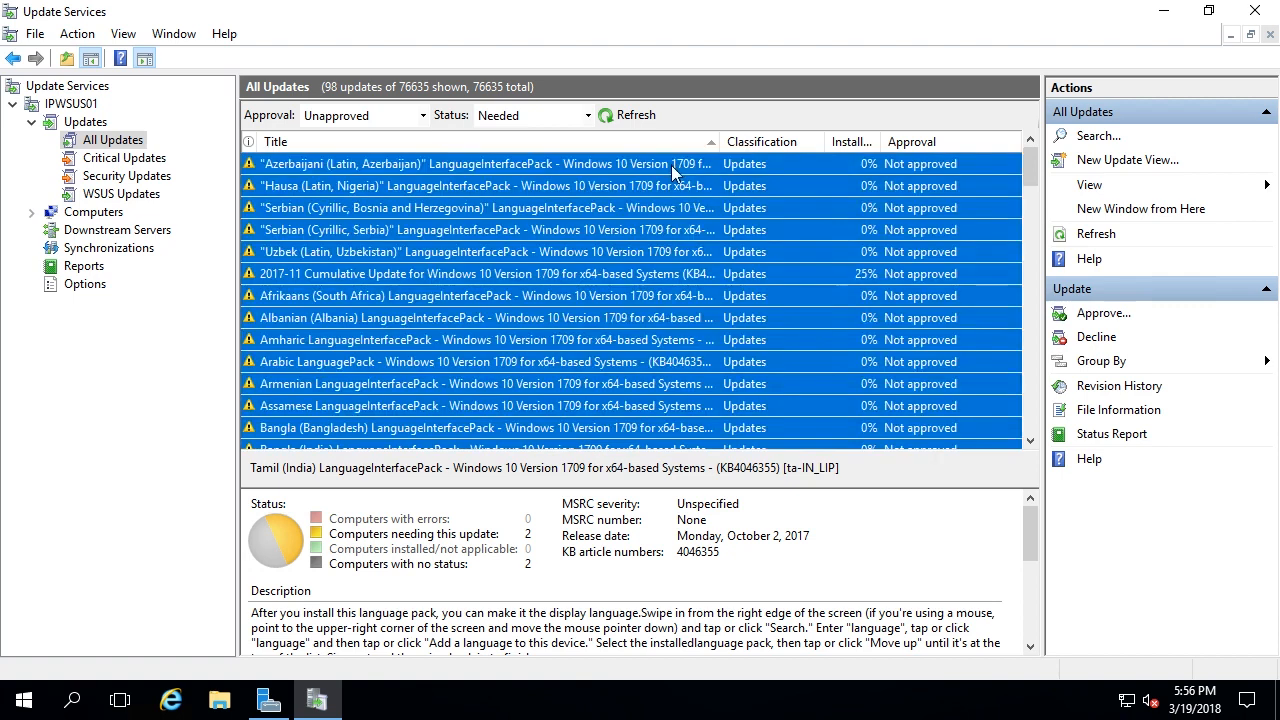
Approve the selected updates for install for the NonDomain and Windows10 groups, close the progress report and reload the list.
{"action": "right_click", "coordinate": [671, 165]}
{"action": "left_click", "coordinate": [698, 177]}
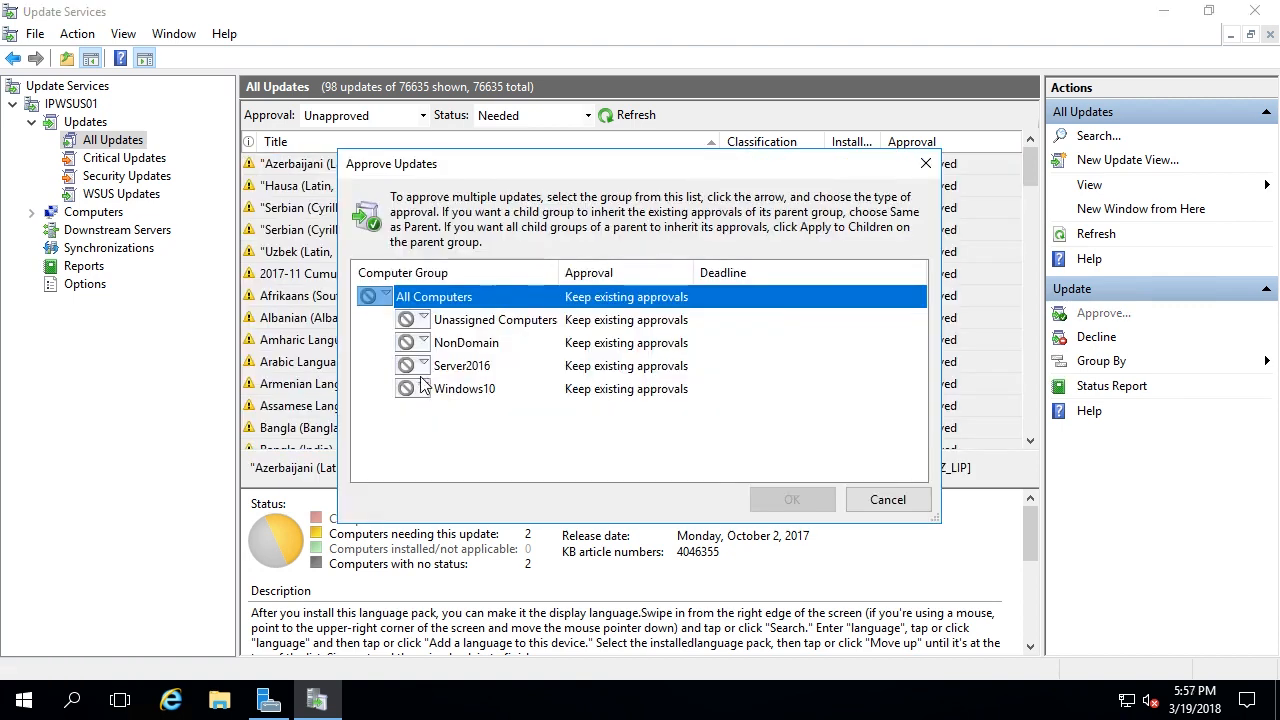
{"action": "left_click", "coordinate": [408, 343]}
{"action": "left_click", "coordinate": [440, 366]}
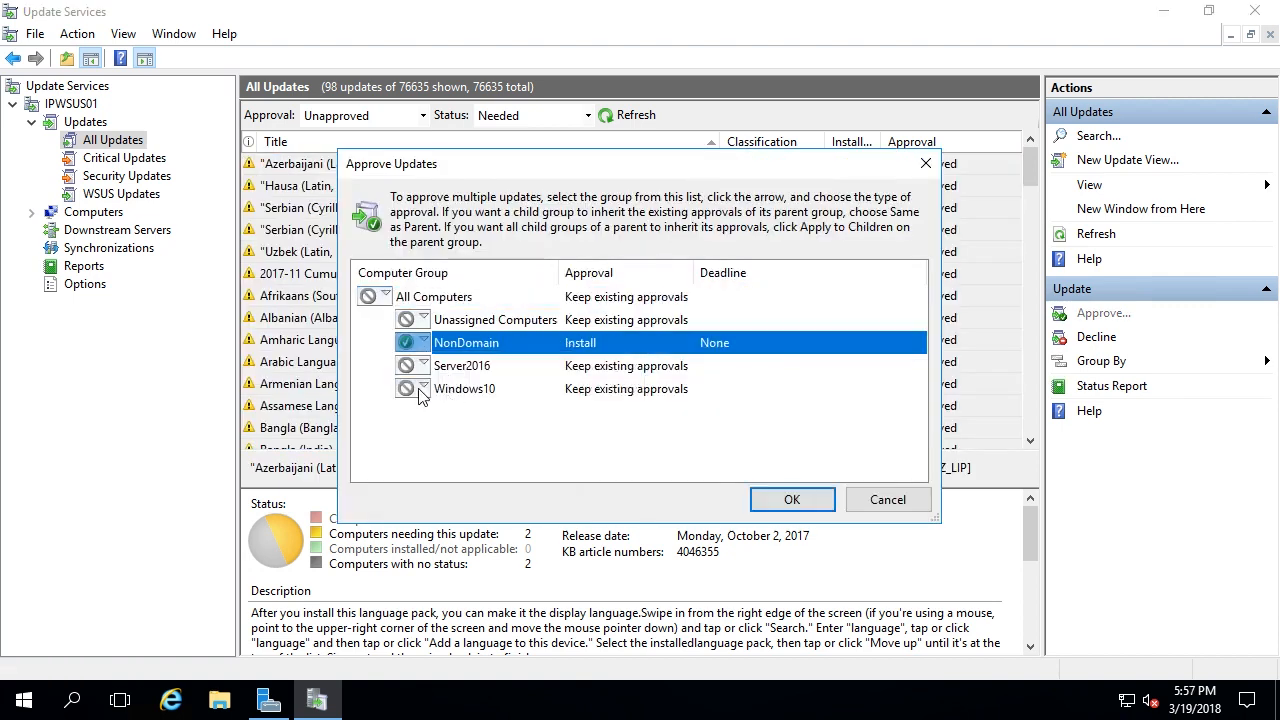
{"action": "left_click", "coordinate": [408, 389]}
{"action": "left_click", "coordinate": [445, 411]}
{"action": "left_click", "coordinate": [792, 502]}
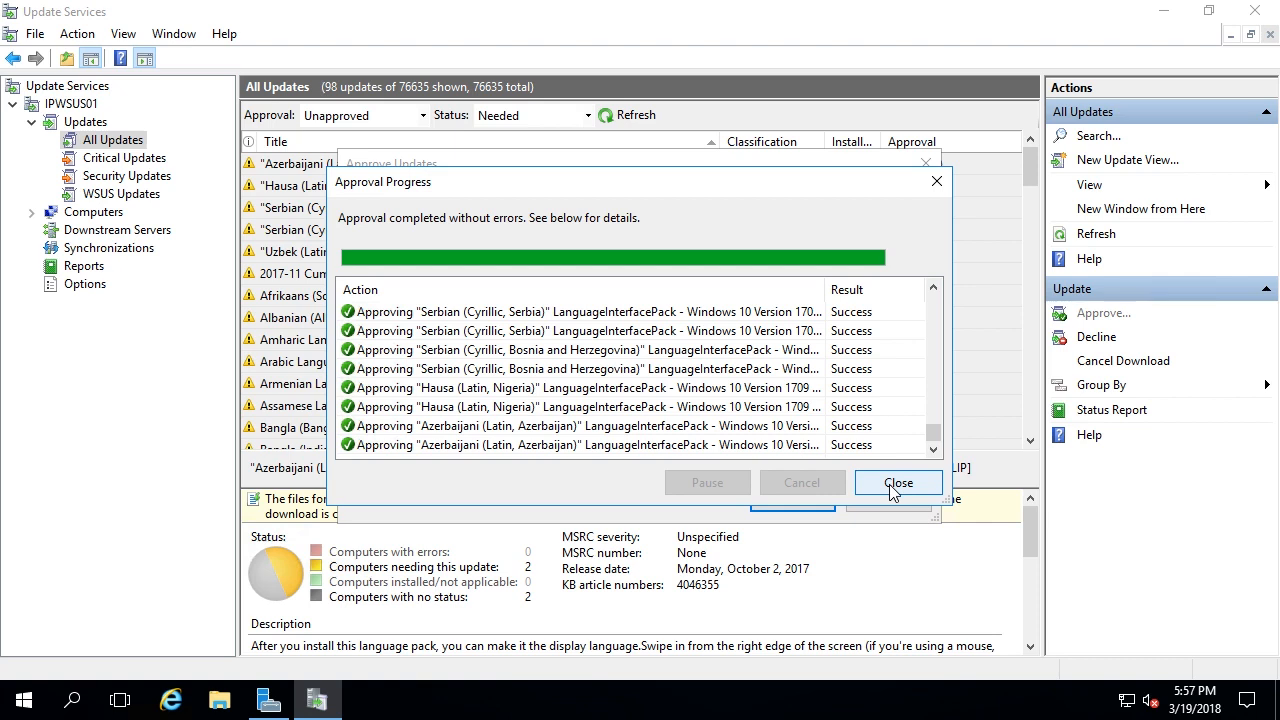
{"action": "left_click", "coordinate": [893, 483]}
{"action": "left_click", "coordinate": [806, 186]}
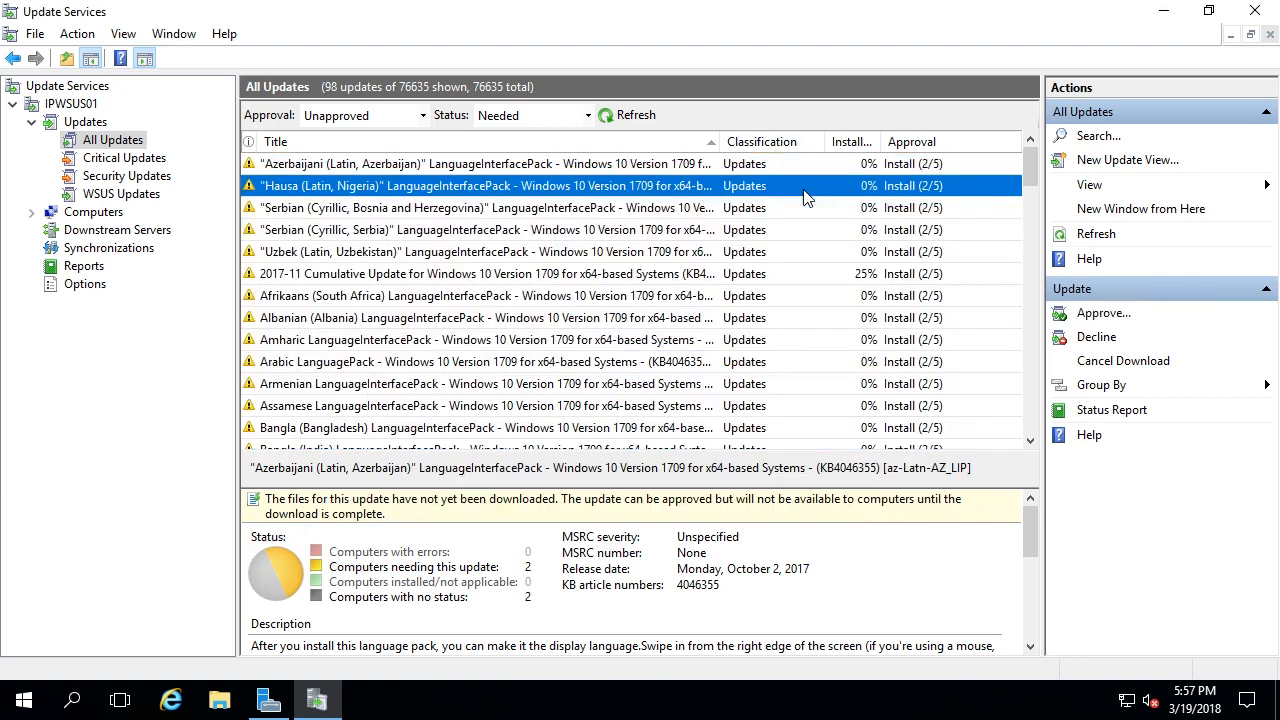
{"action": "left_click", "coordinate": [630, 117]}
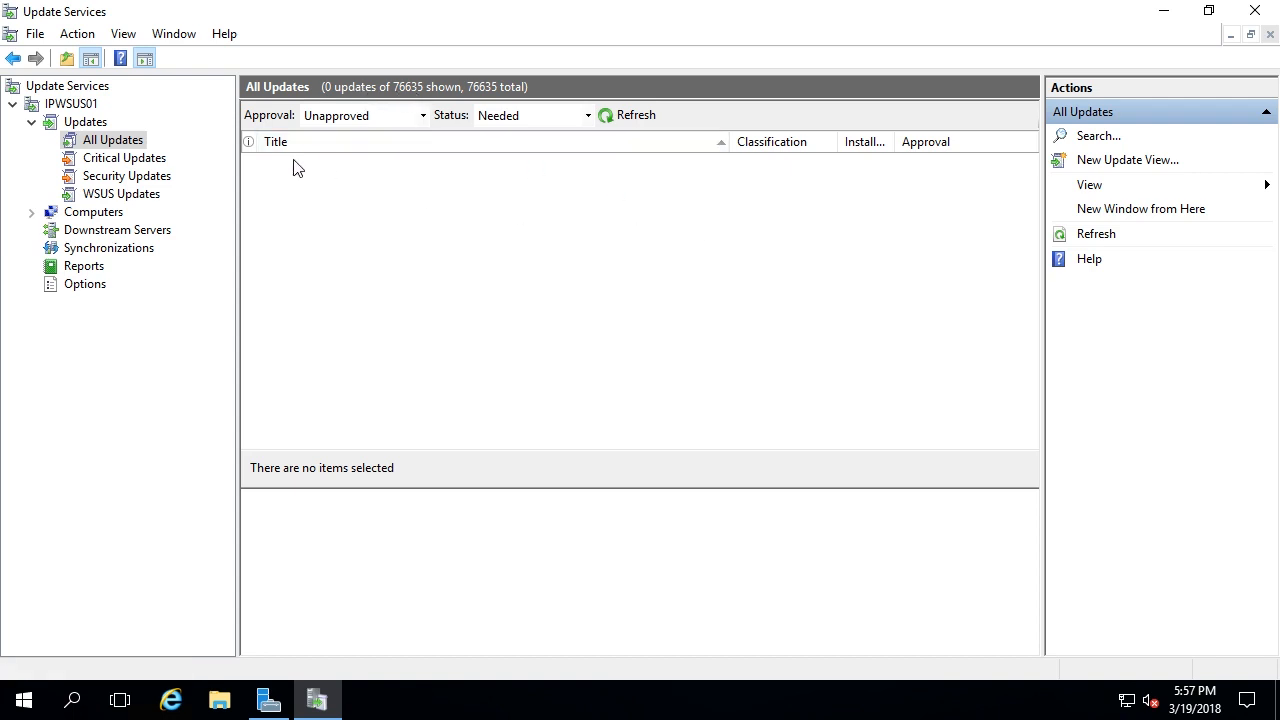
Filter the Critical Updates view to Unapproved updates with status Needed and reload it to check for remaining updates.
{"action": "left_click", "coordinate": [154, 159]}
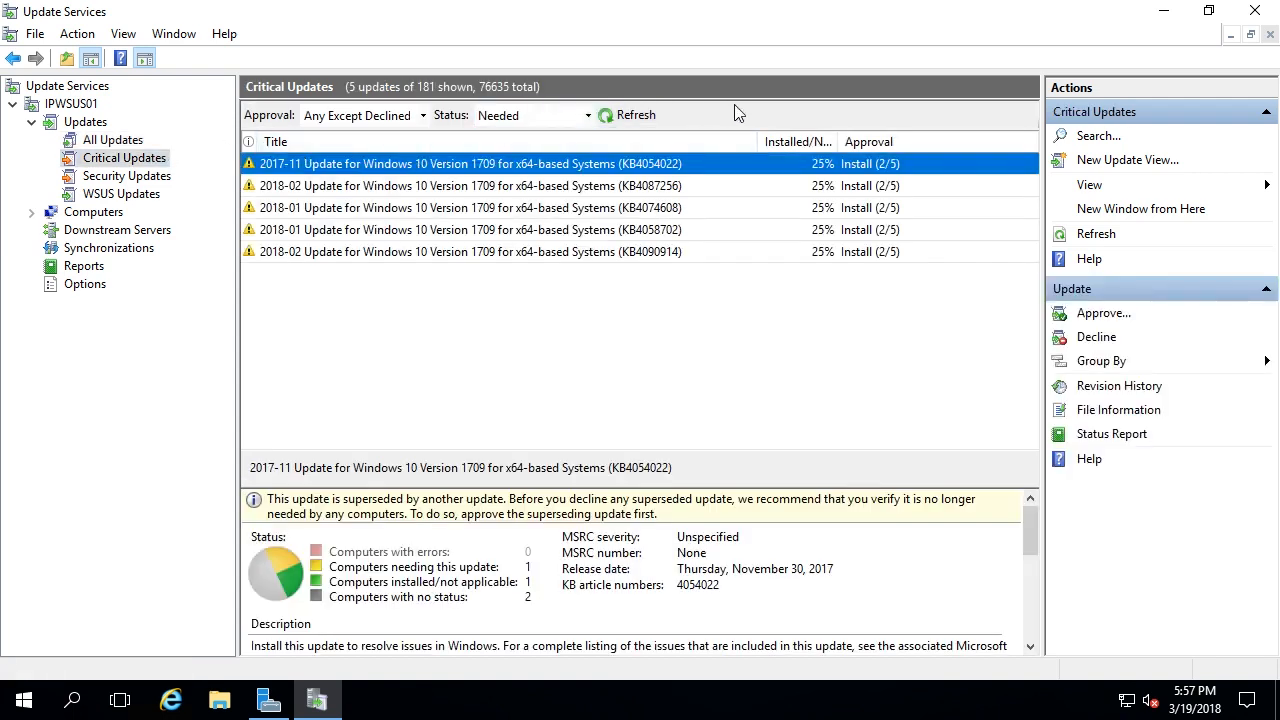
{"action": "left_click", "coordinate": [409, 118]}
{"action": "left_click", "coordinate": [345, 134]}
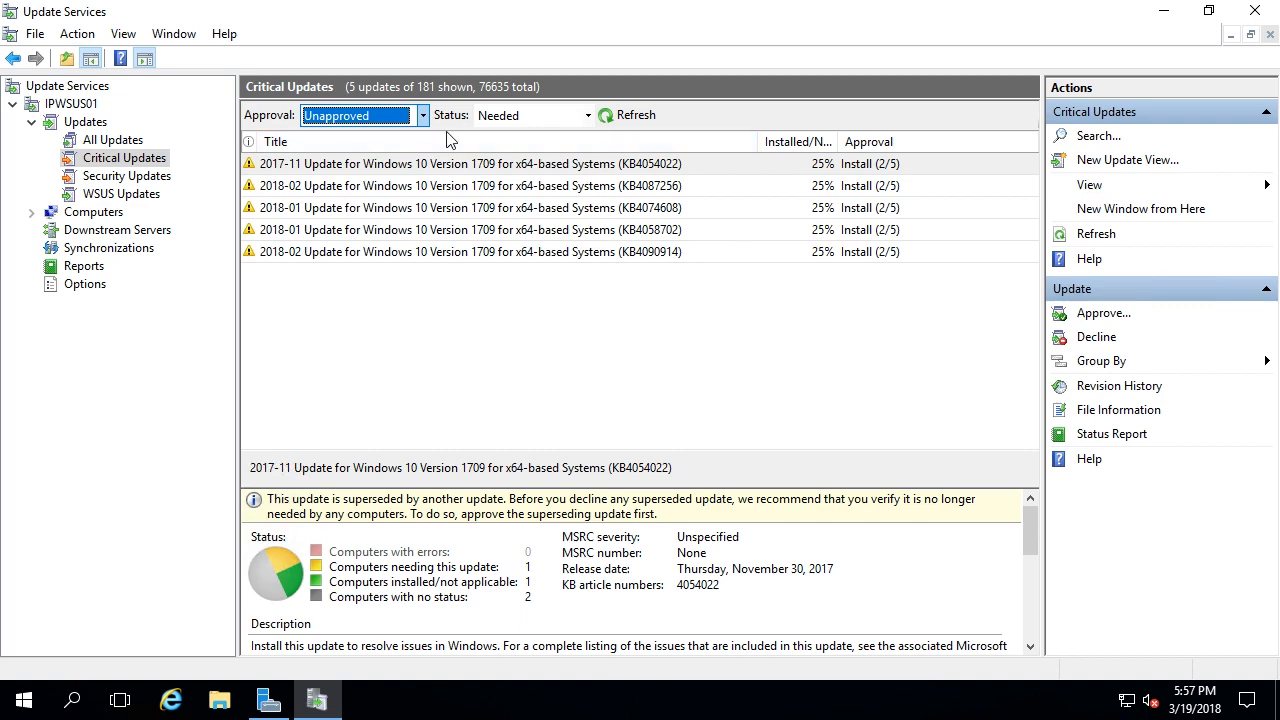
{"action": "left_click", "coordinate": [640, 115]}
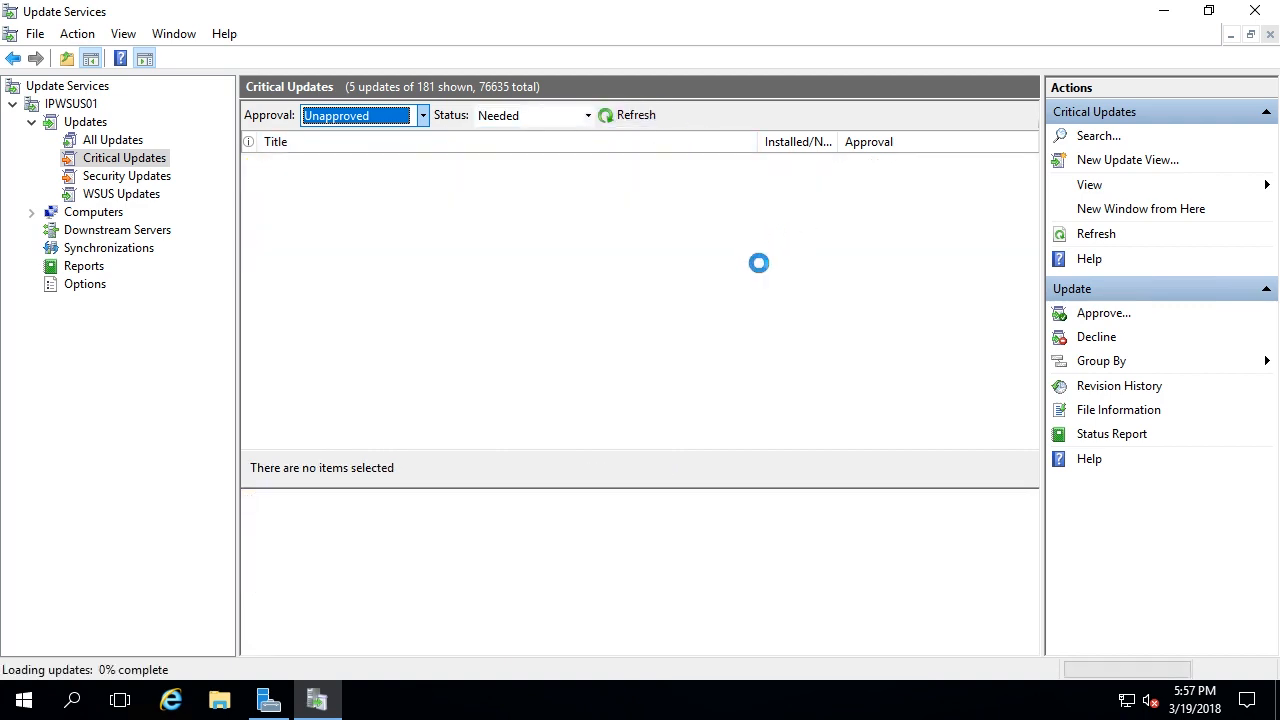
Filter the Security Updates view to Unapproved updates with status Needed and reload it to check for remaining updates.
{"action": "left_click", "coordinate": [127, 176]}
{"action": "left_click", "coordinate": [350, 118]}
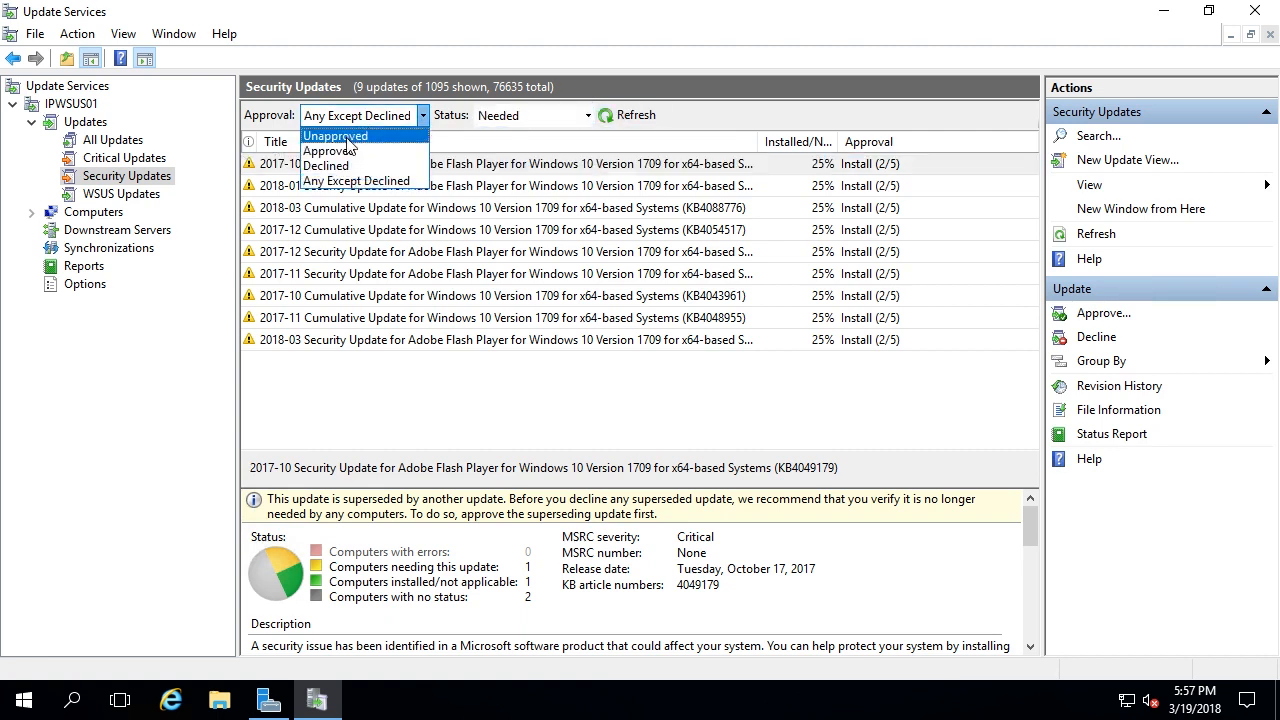
{"action": "left_click", "coordinate": [340, 136]}
{"action": "left_click", "coordinate": [632, 116]}
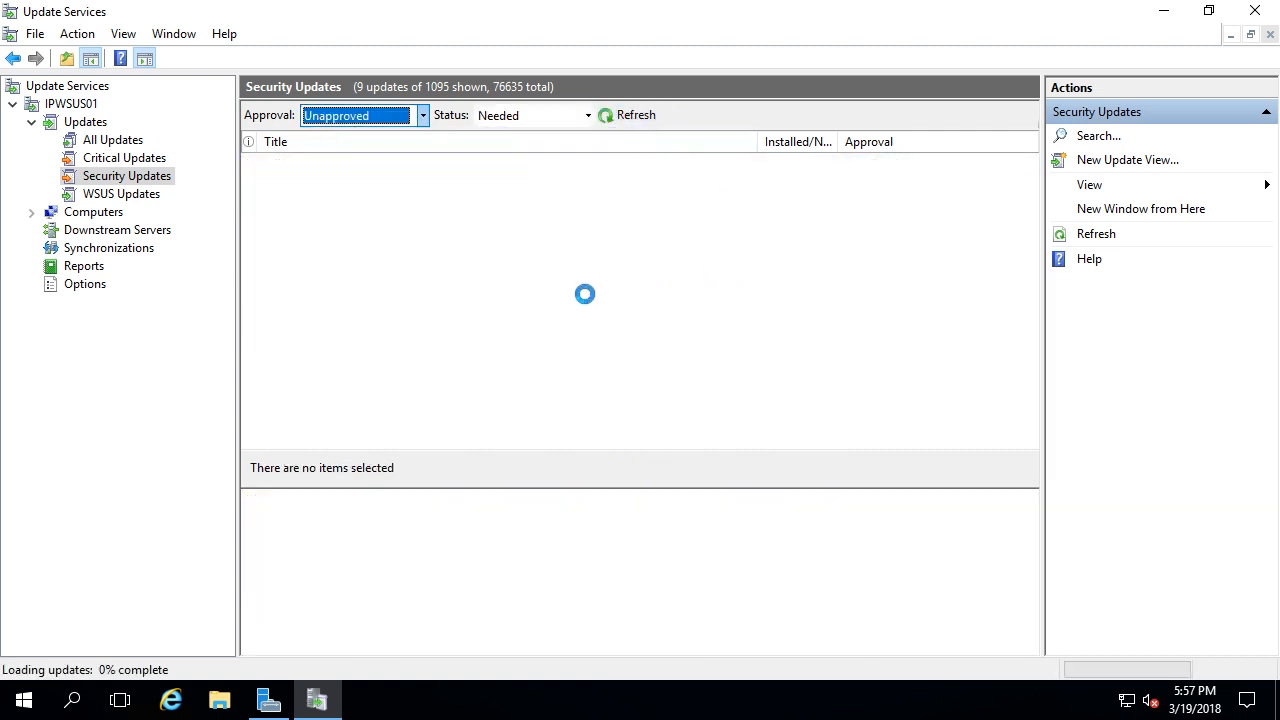
Reload the unapproved WSUS Updates view and set its status filter to Failed or Needed.
{"action": "left_click", "coordinate": [125, 195]}
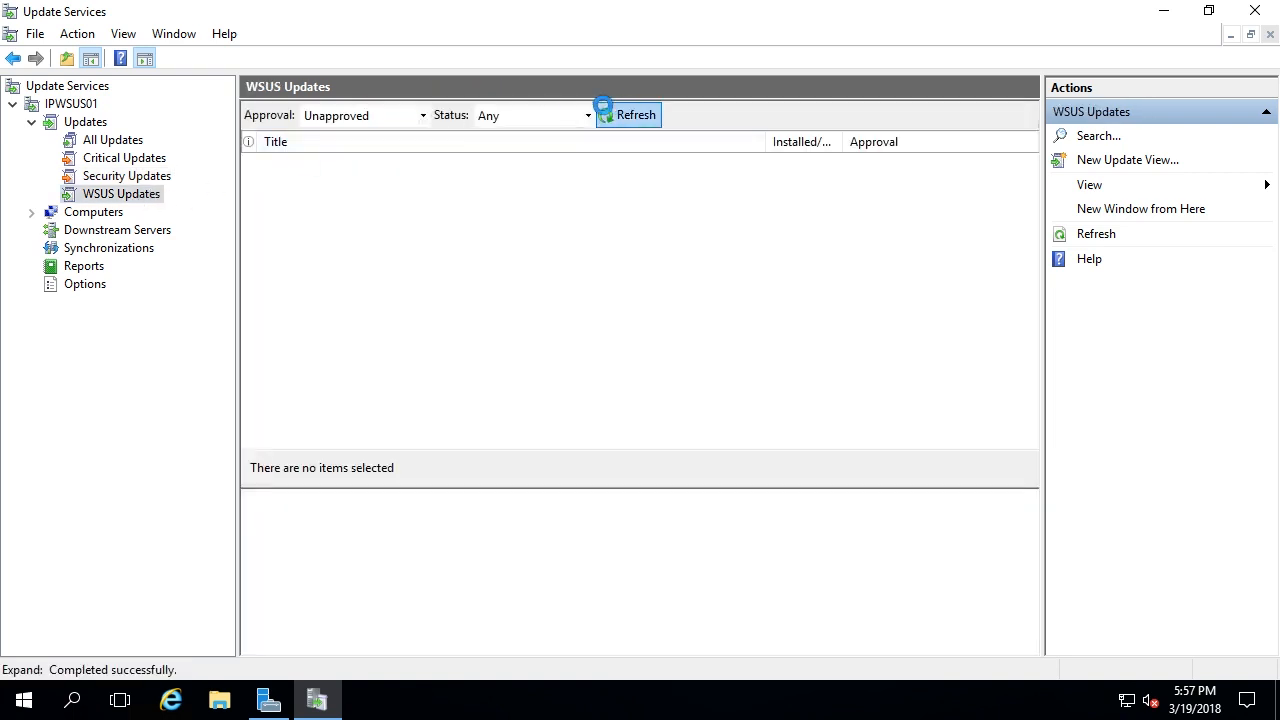
{"action": "left_click", "coordinate": [640, 115]}
{"action": "left_click", "coordinate": [534, 116]}
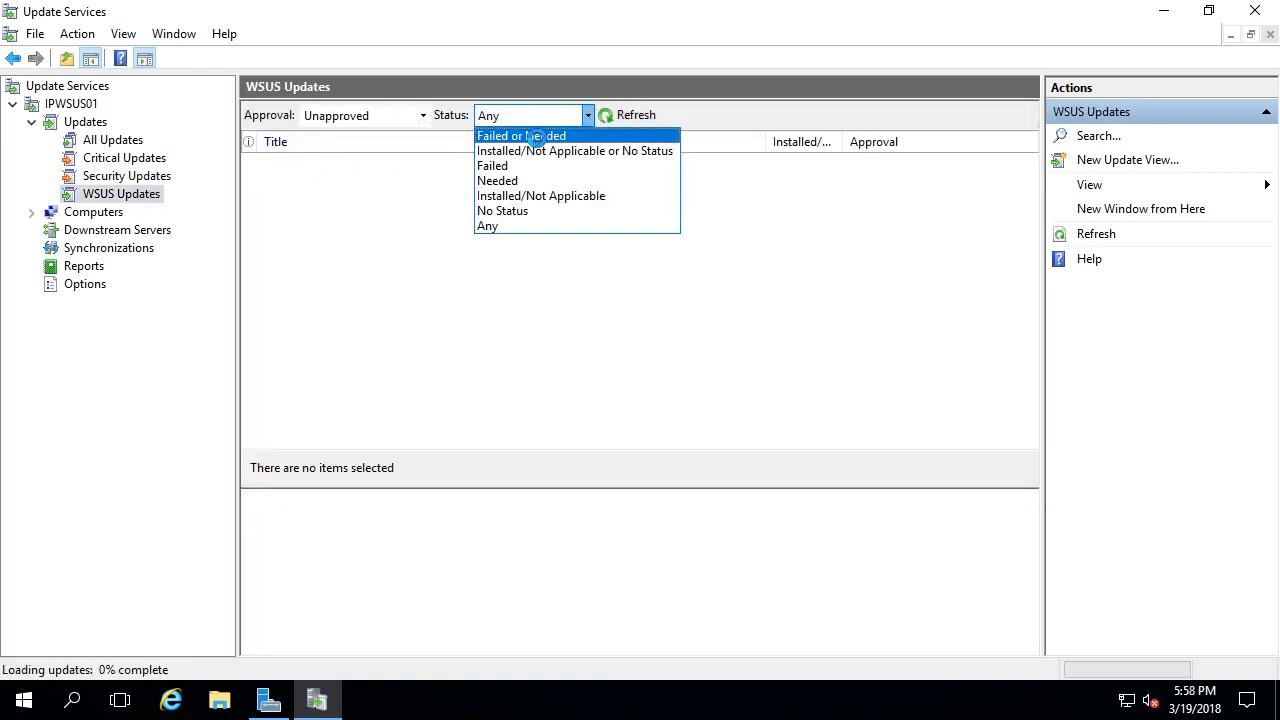
{"action": "left_click", "coordinate": [535, 131]}
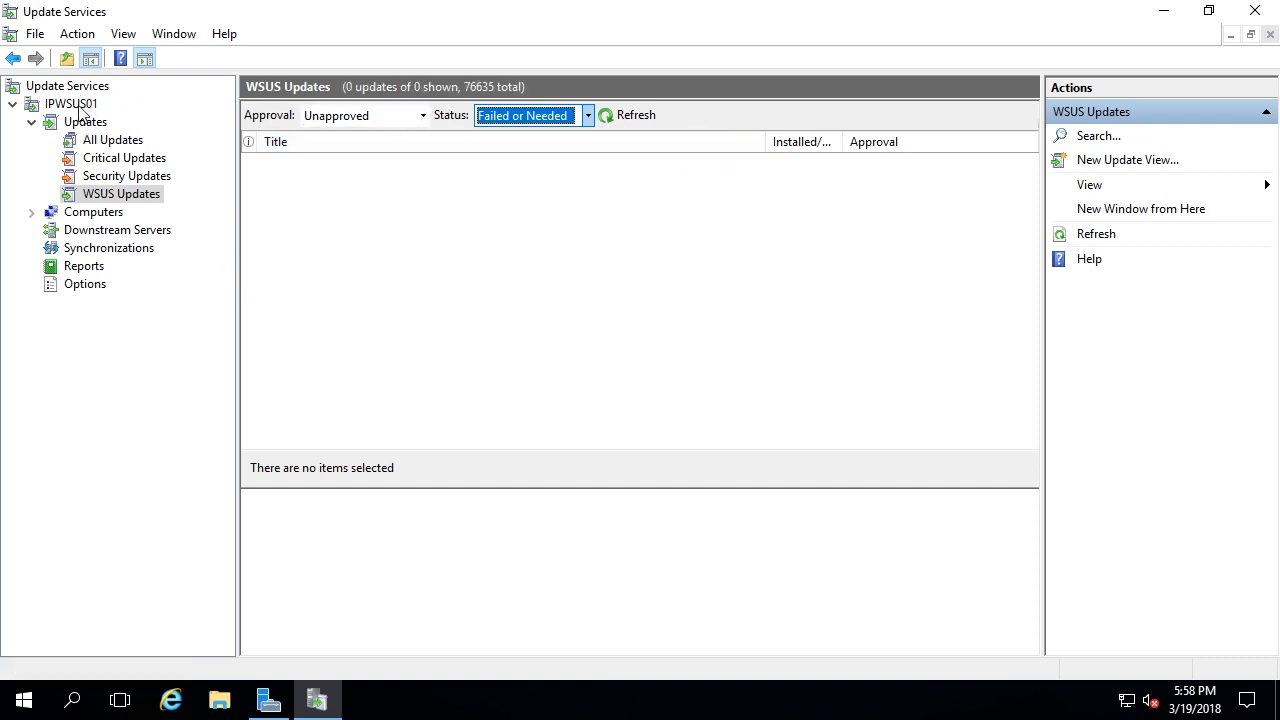
Open the IPWSUS01 server overview and refresh it to check the update statistics and download status.
{"action": "left_click", "coordinate": [80, 106]}
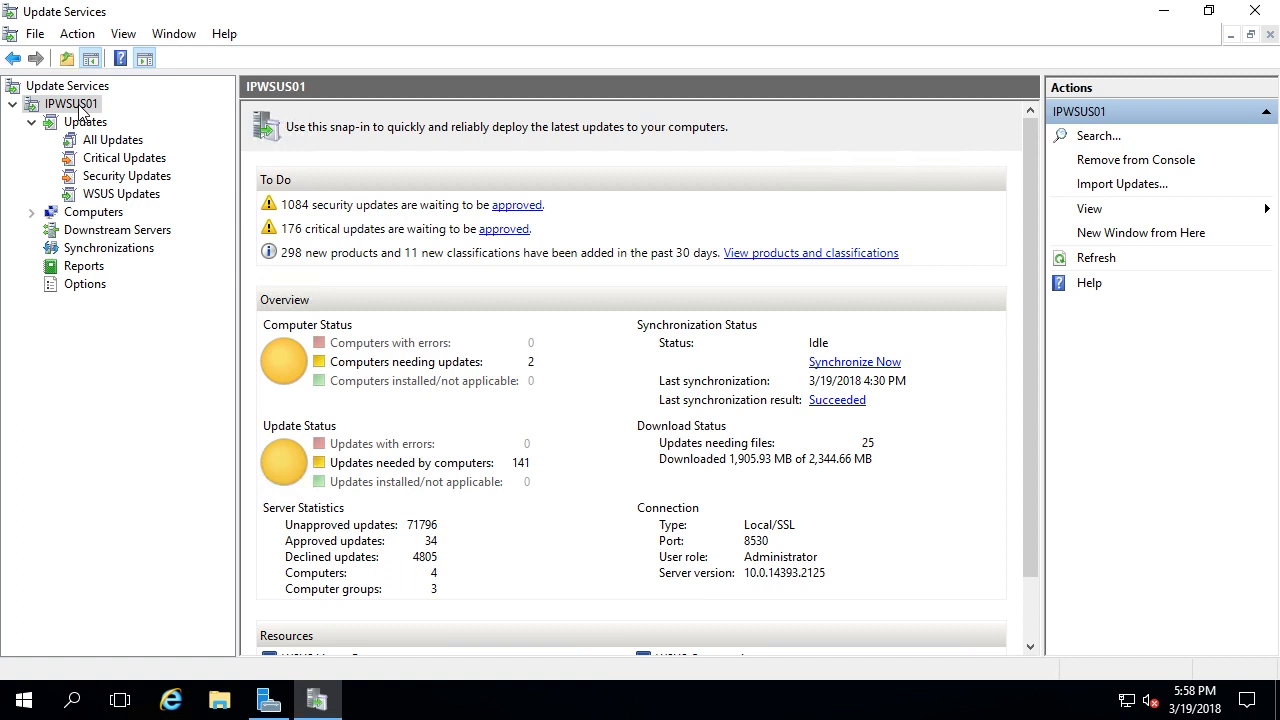
{"action": "left_click", "coordinate": [1104, 260]}
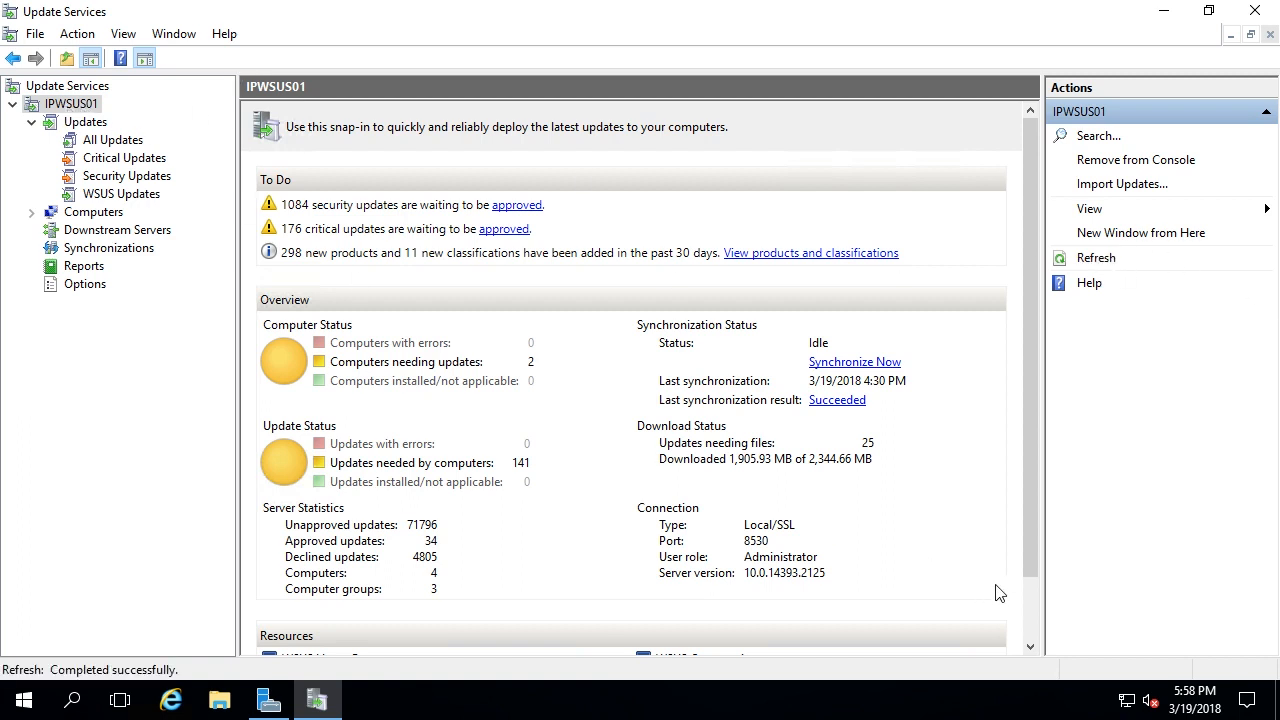